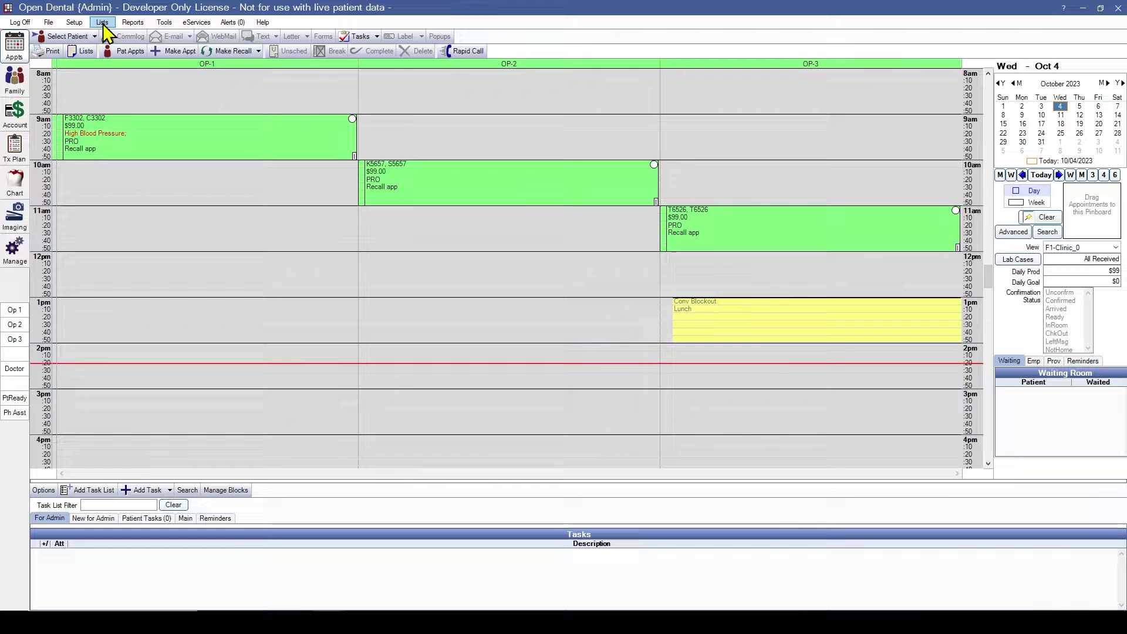
Step: Open the Provider Setup list with primary and secondary patient counts shown per provider
left_click(103, 23)
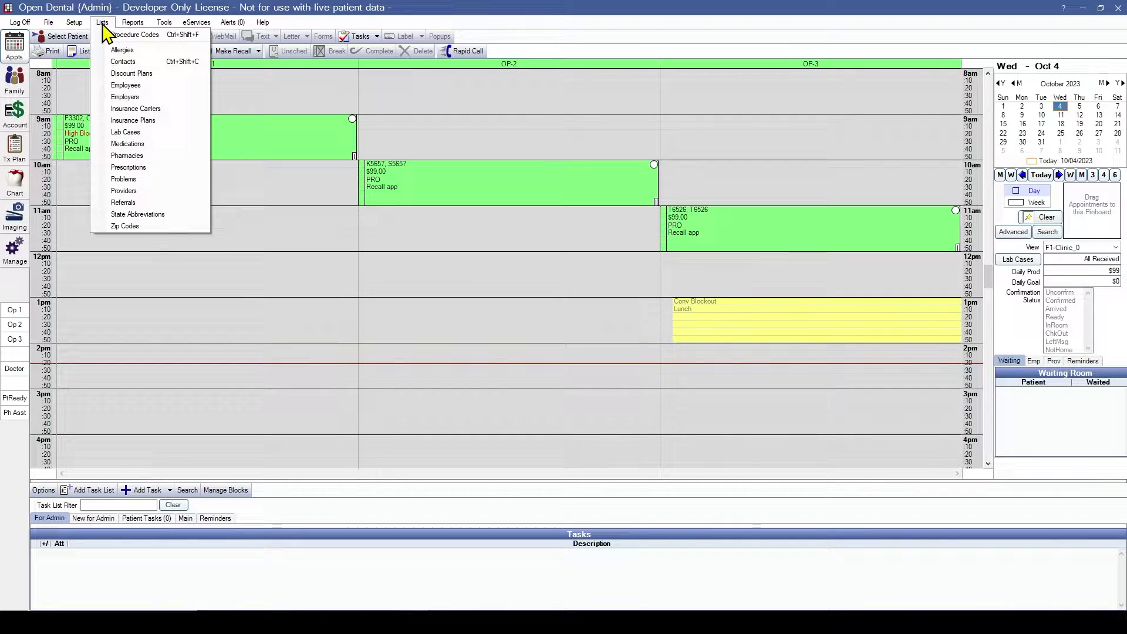
left_click(140, 192)
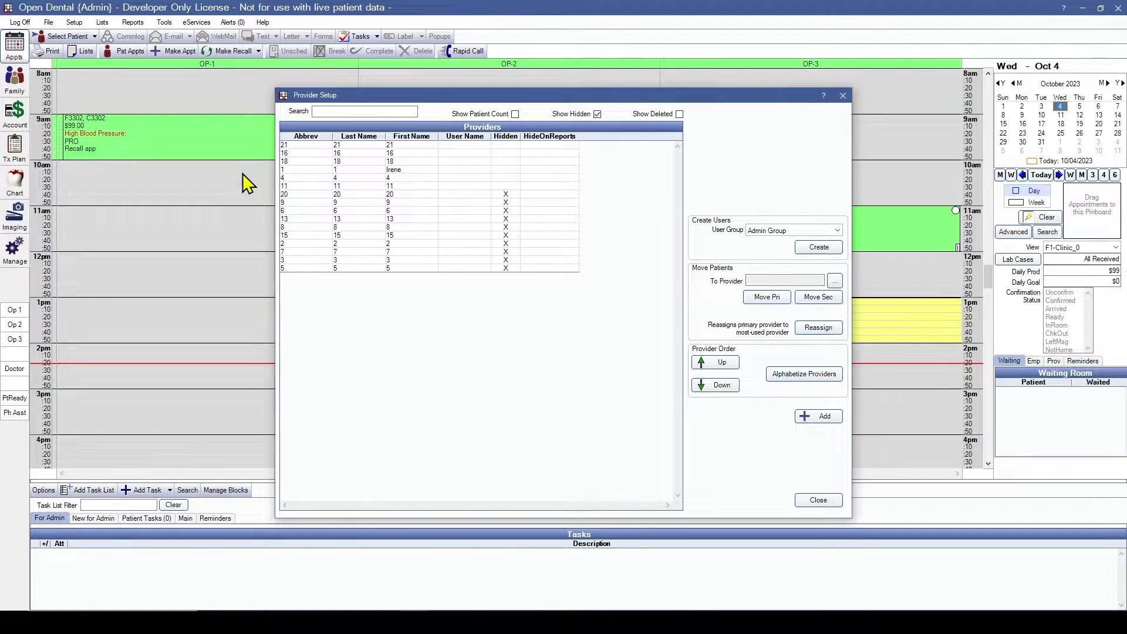
left_click(515, 115)
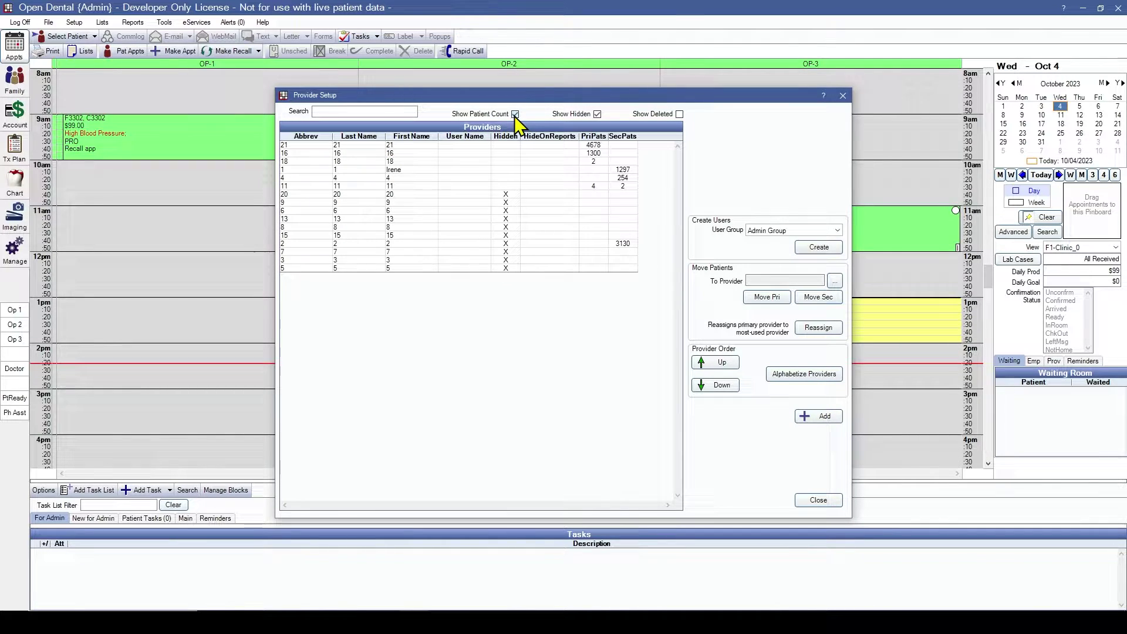
Step: Open provider 21 and replace its first and last name, with abbreviation JH
double_click(553, 147)
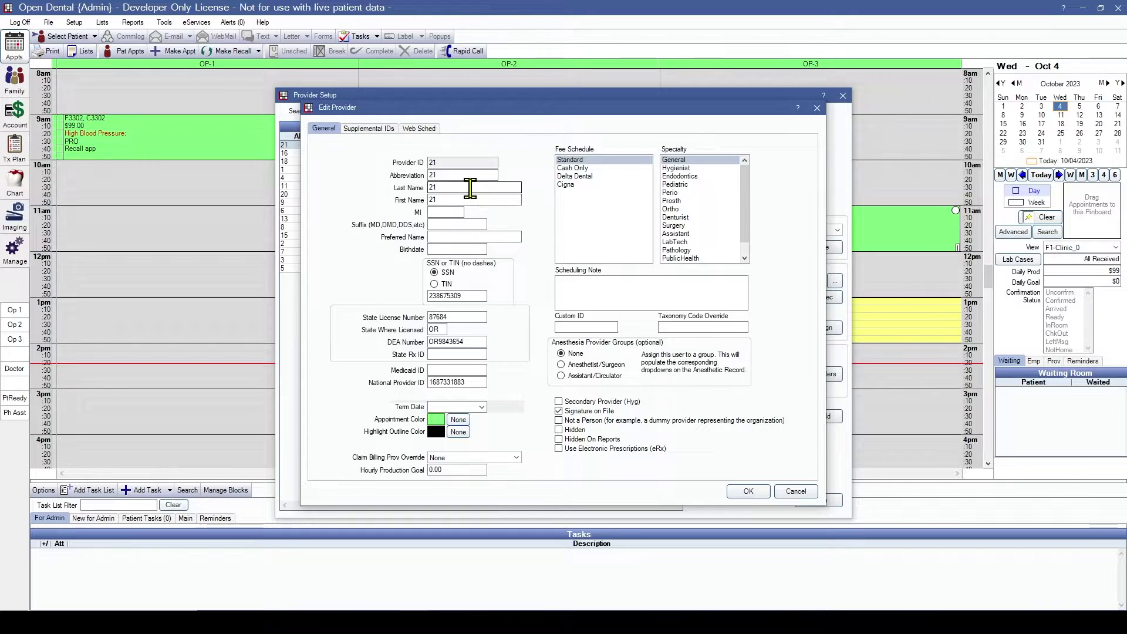
double_click(470, 200)
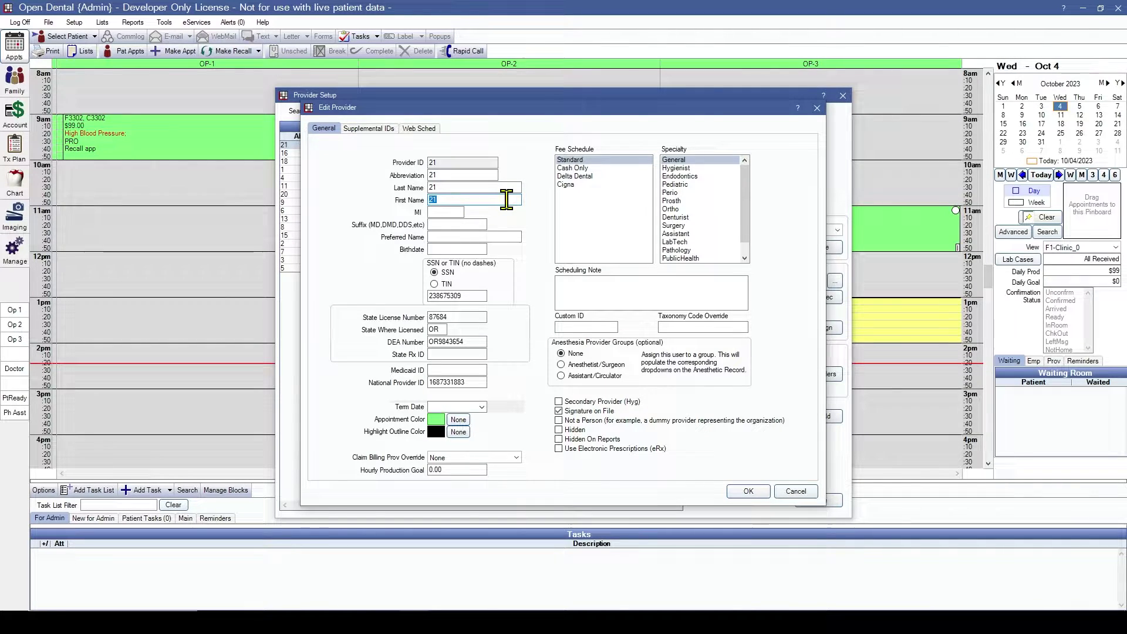
type("John")
double_click(463, 187)
type("Holliday")
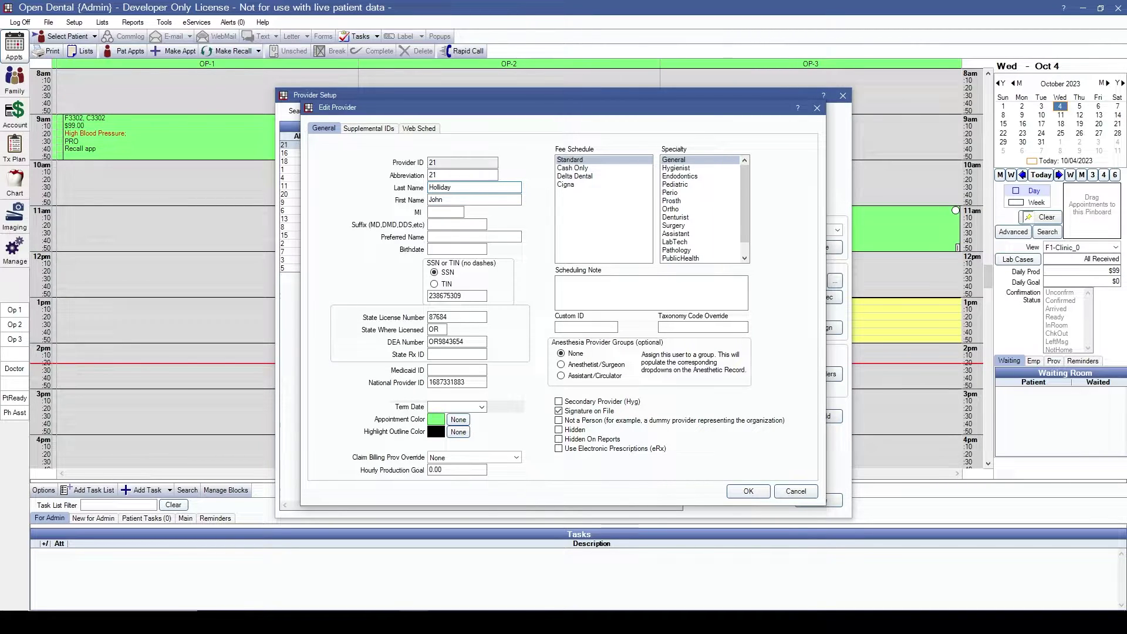
key("shift+Tab")
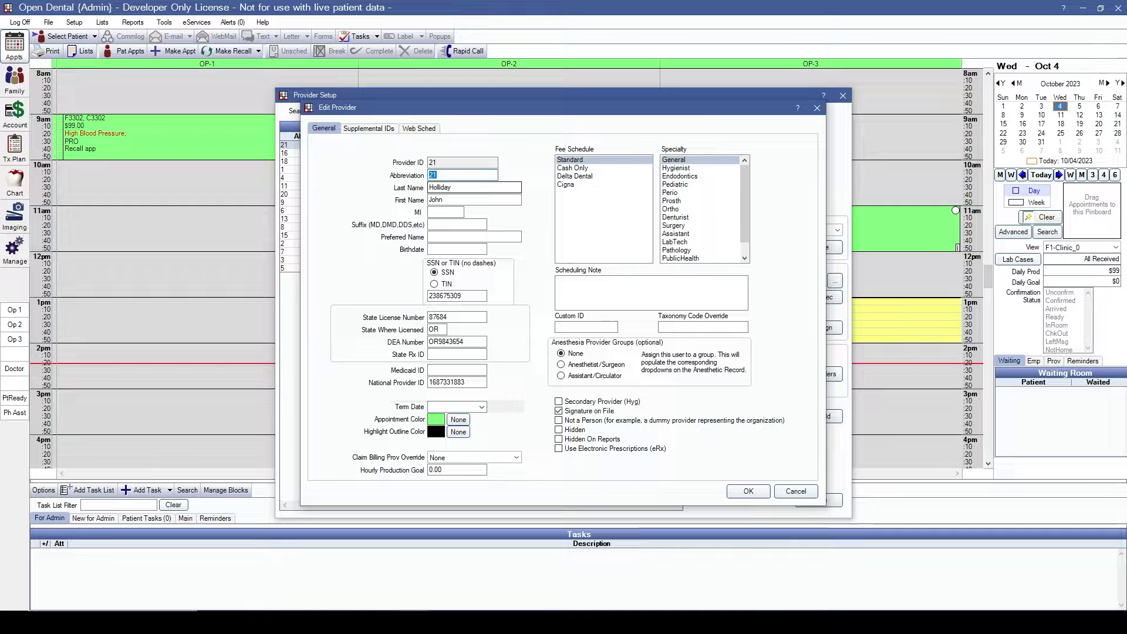
type("JH")
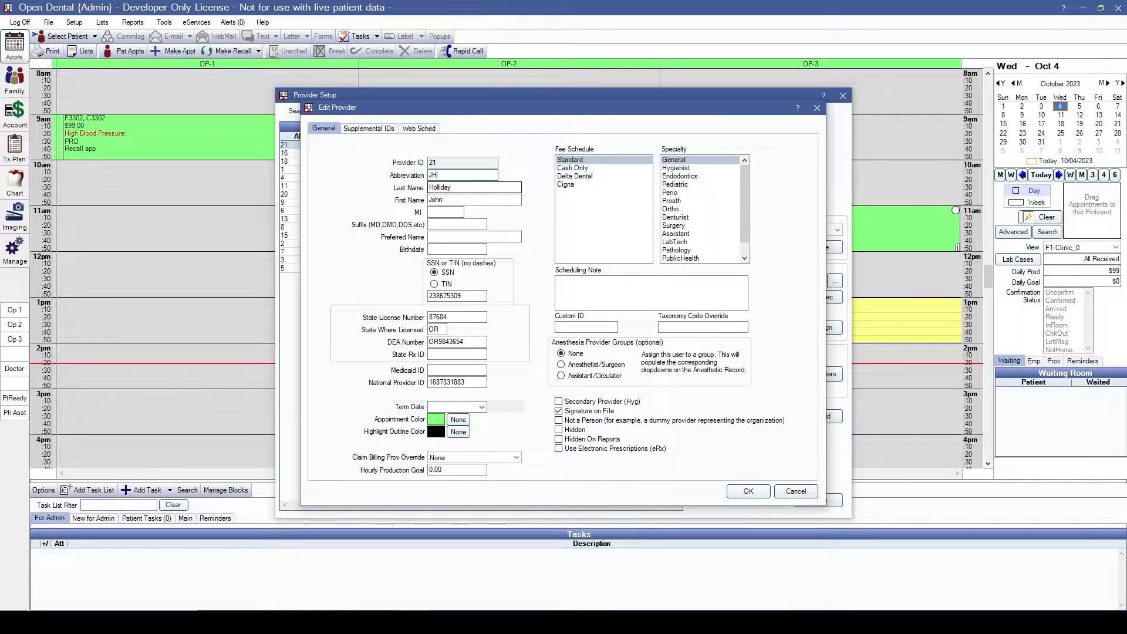
Step: Give provider 21 the suffix DDS and enter its birthdate
left_click(450, 225)
type("DDS")
left_click(464, 249)
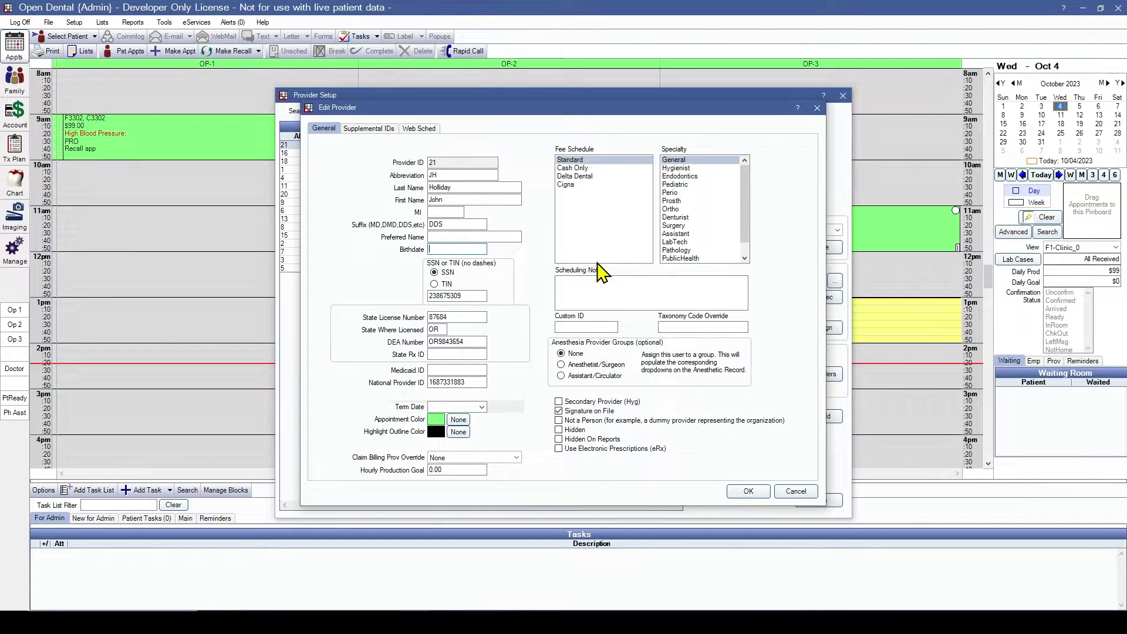
type("01/01/1981")
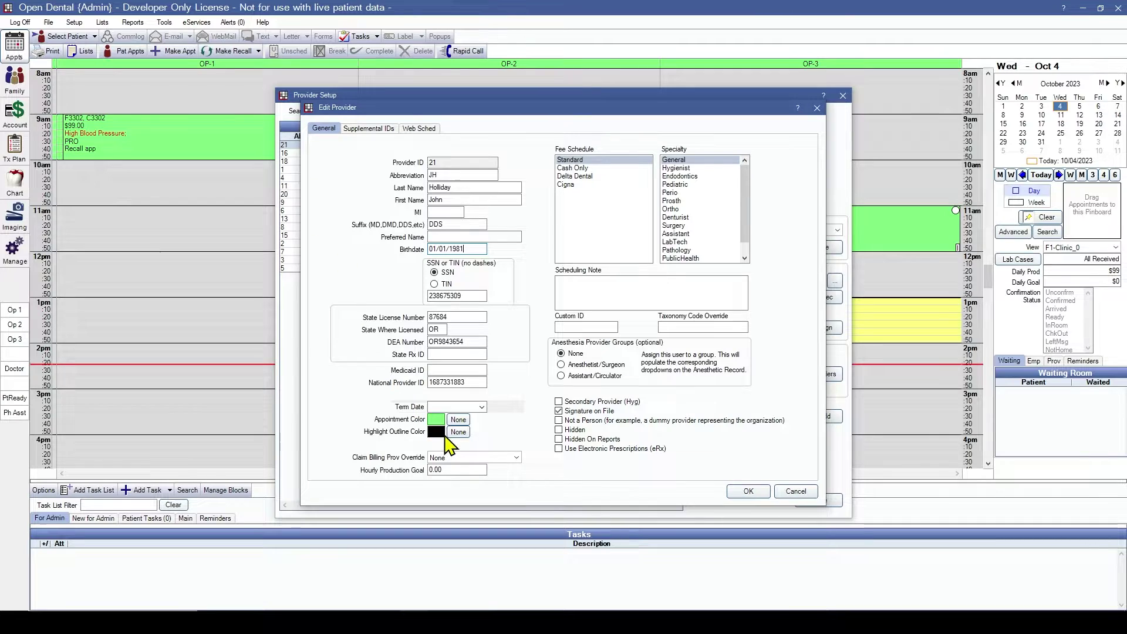
Step: Set provider 21's appointment colour to the red basic colour
left_click(439, 420)
left_click(509, 176)
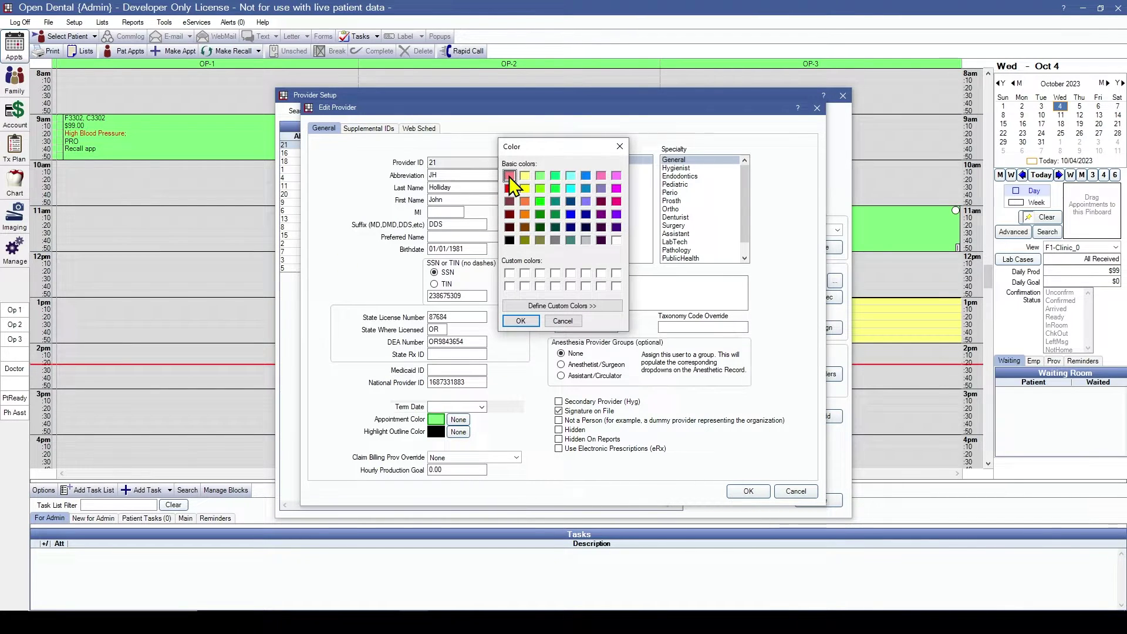
left_click(537, 321)
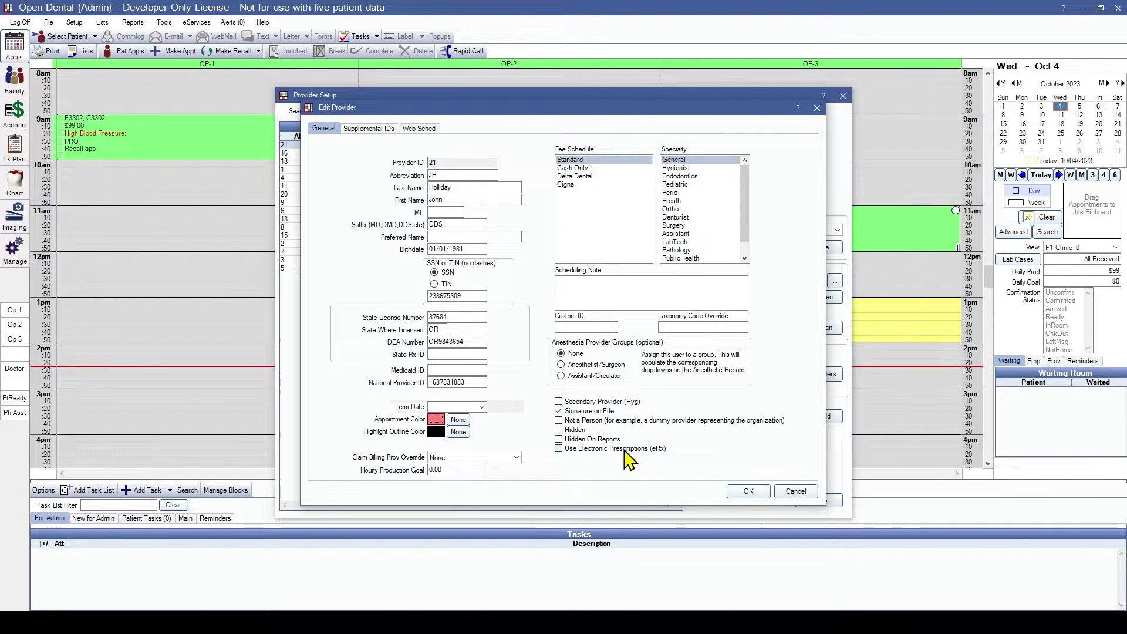
Step: Review provider 21's Supplemental IDs and Web Sched tabs
left_click(376, 130)
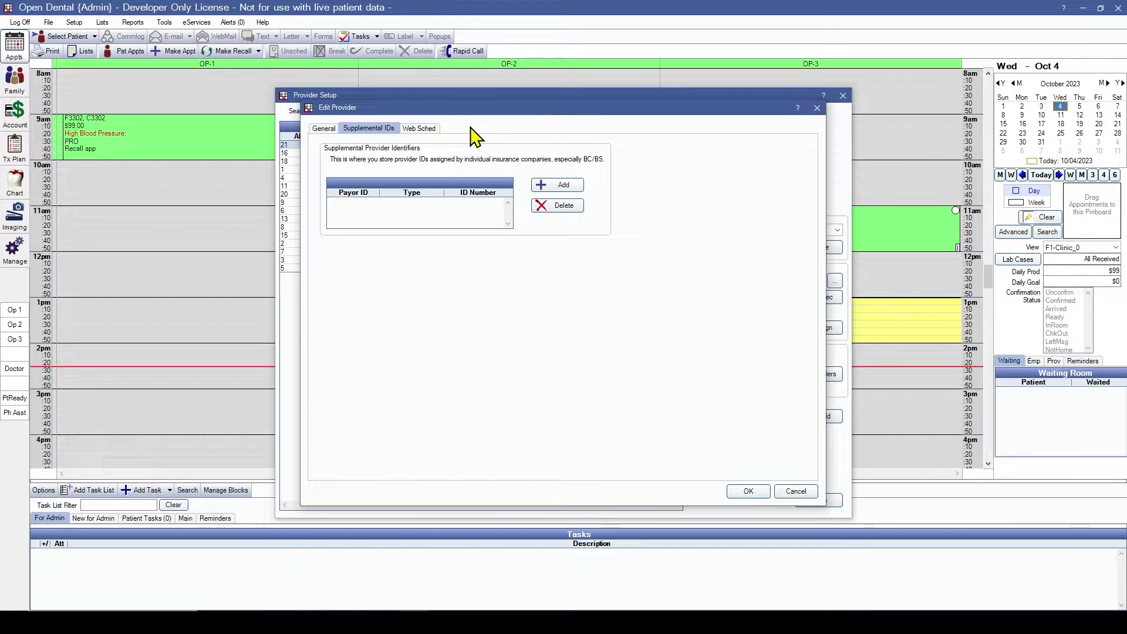
left_click(411, 133)
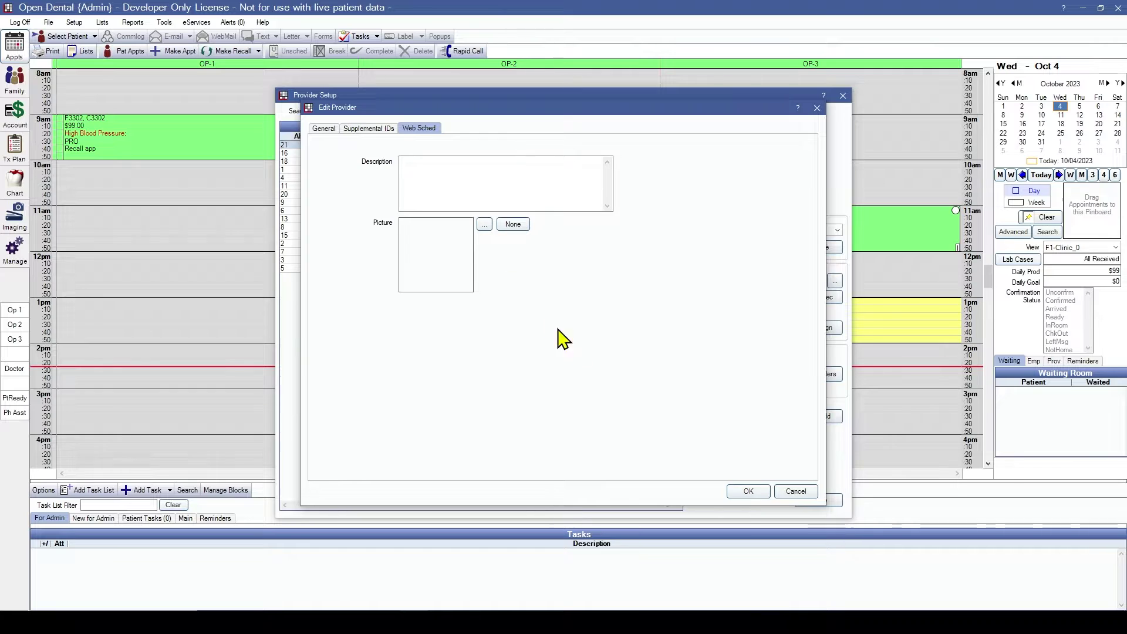
Step: Save provider 21, then open provider 16 and replace its first and last name
left_click(752, 493)
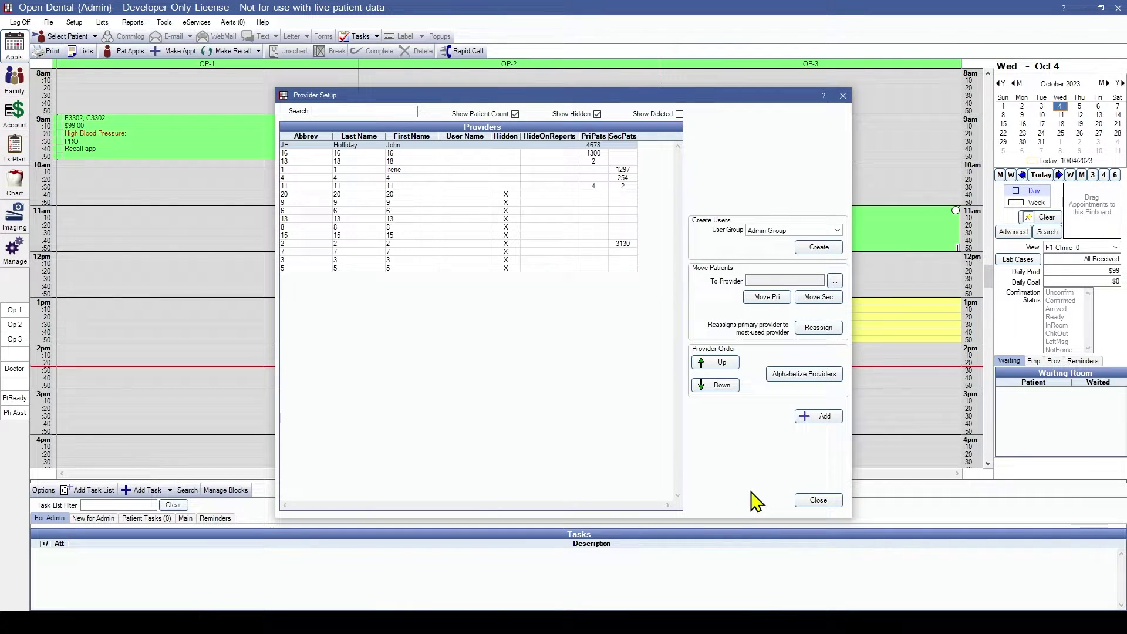
double_click(599, 153)
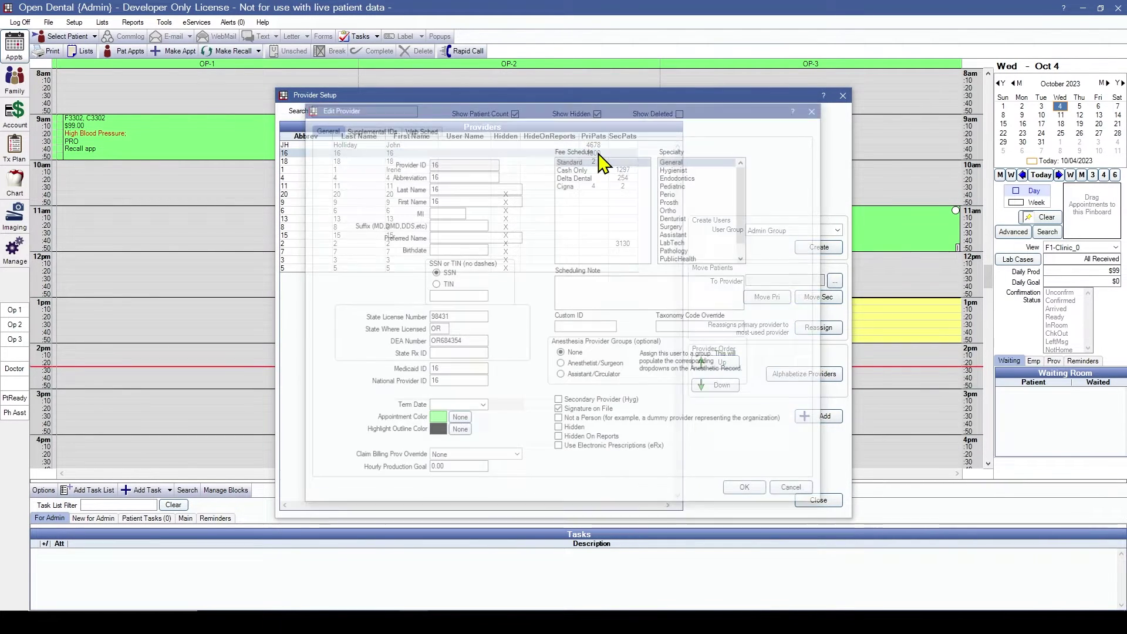
left_click(442, 187)
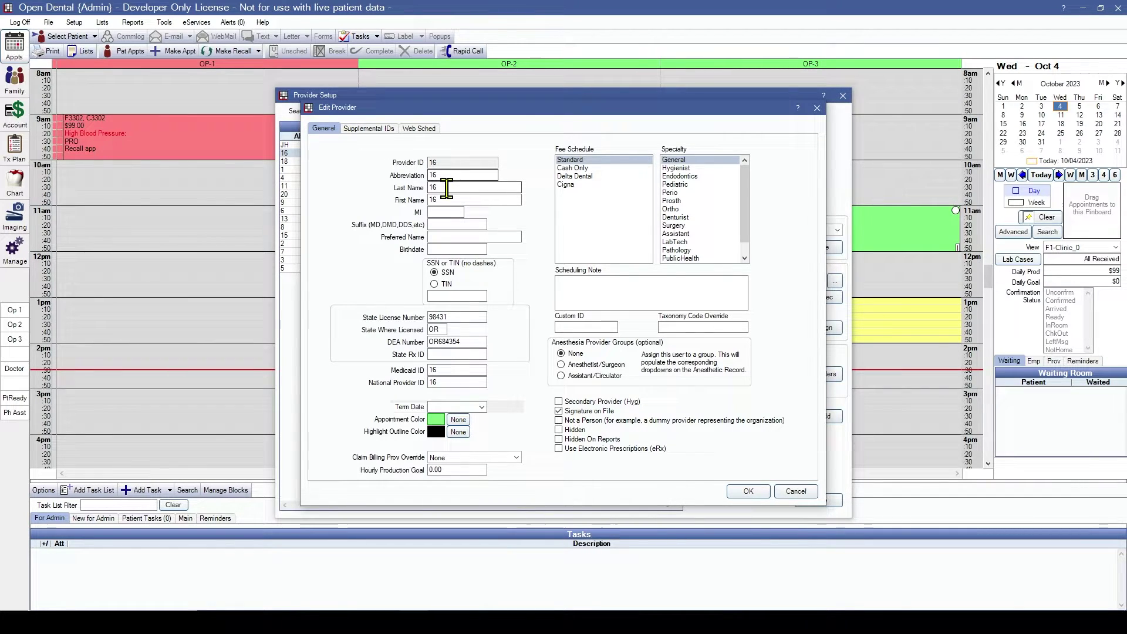
double_click(449, 199)
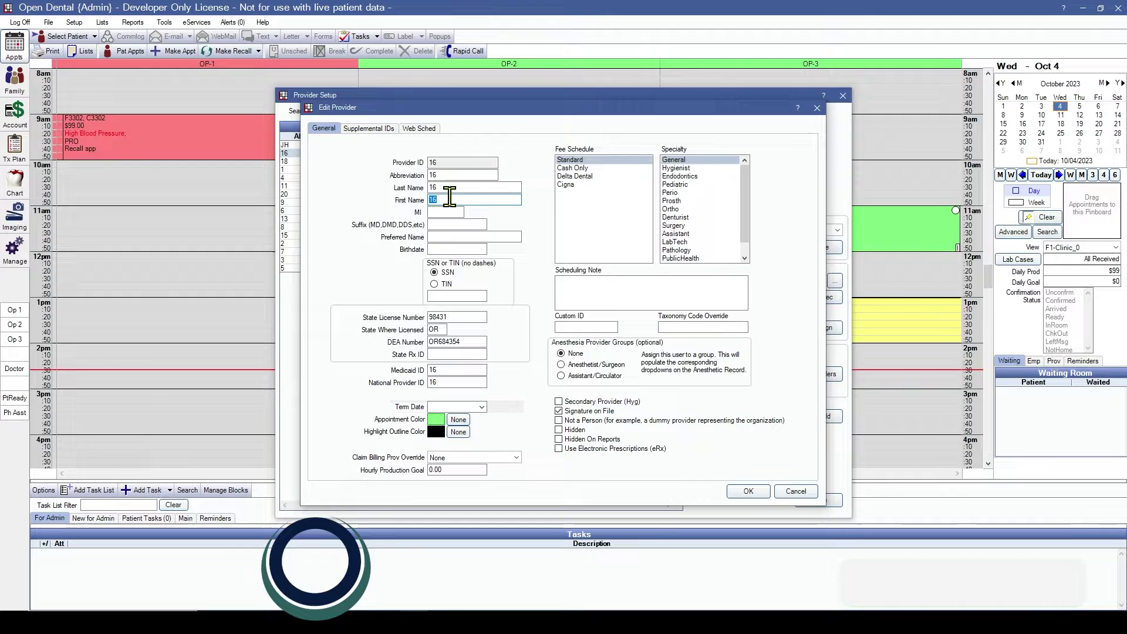
type("Orin")
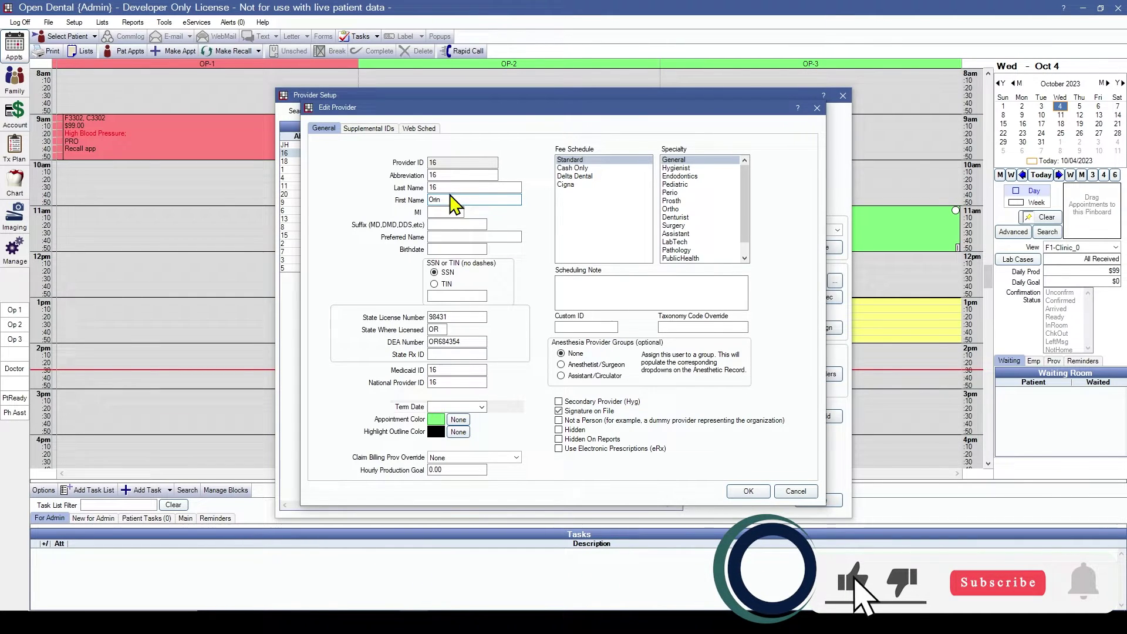
double_click(451, 187)
type("Scrivello")
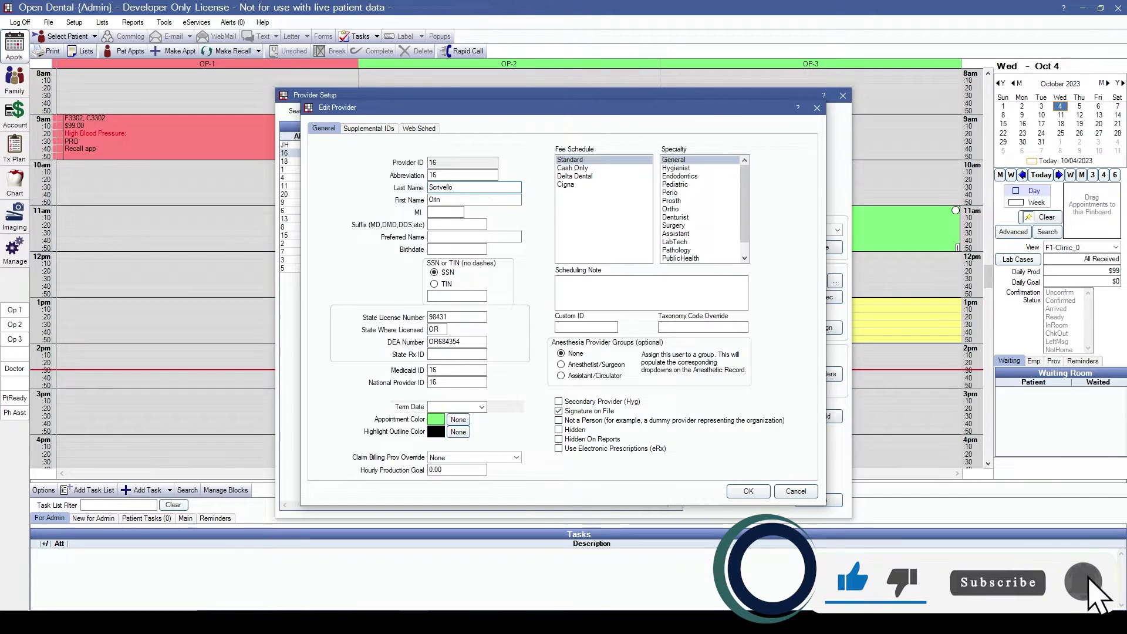
Step: Enter provider 16's birthdate and Social Security number
double_click(458, 175)
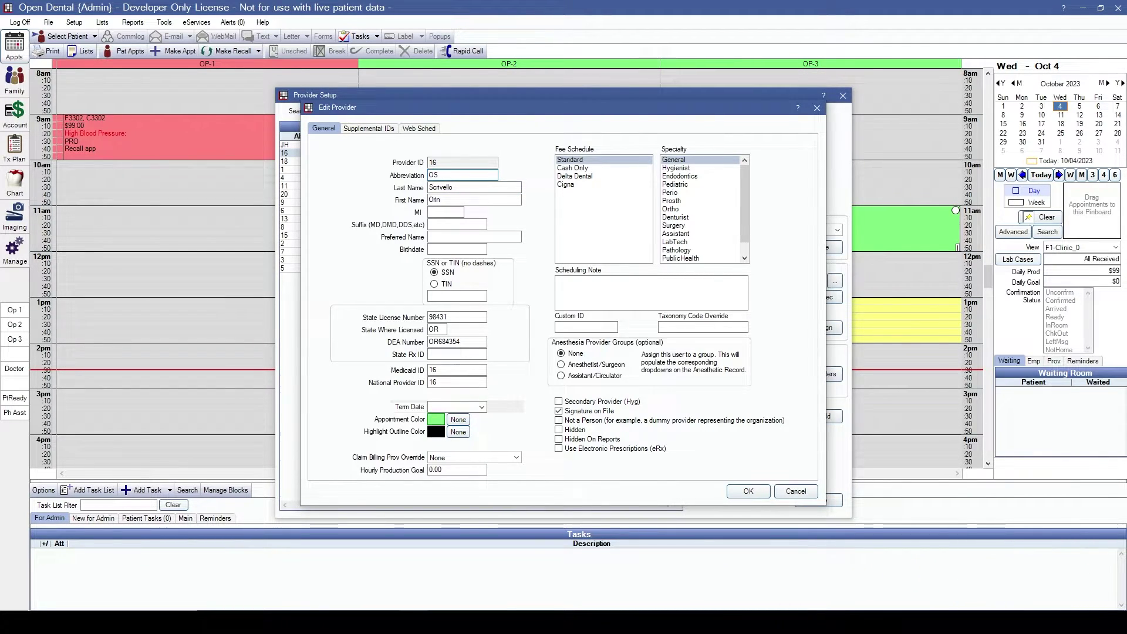
left_click(447, 223)
left_click(452, 249)
type("02")
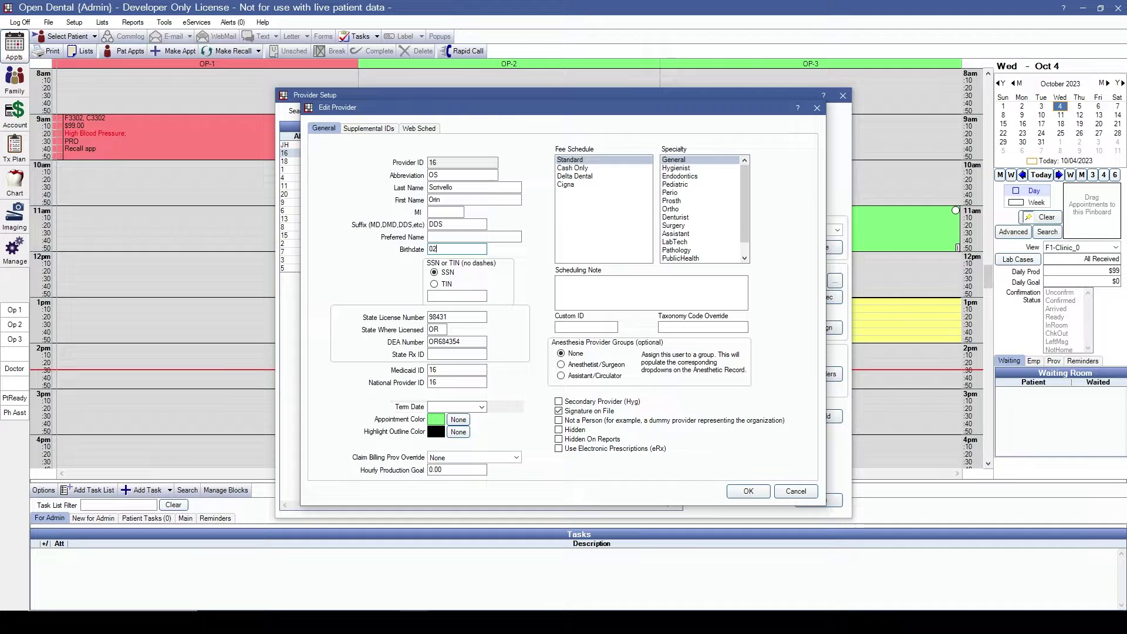
type("/02/1982")
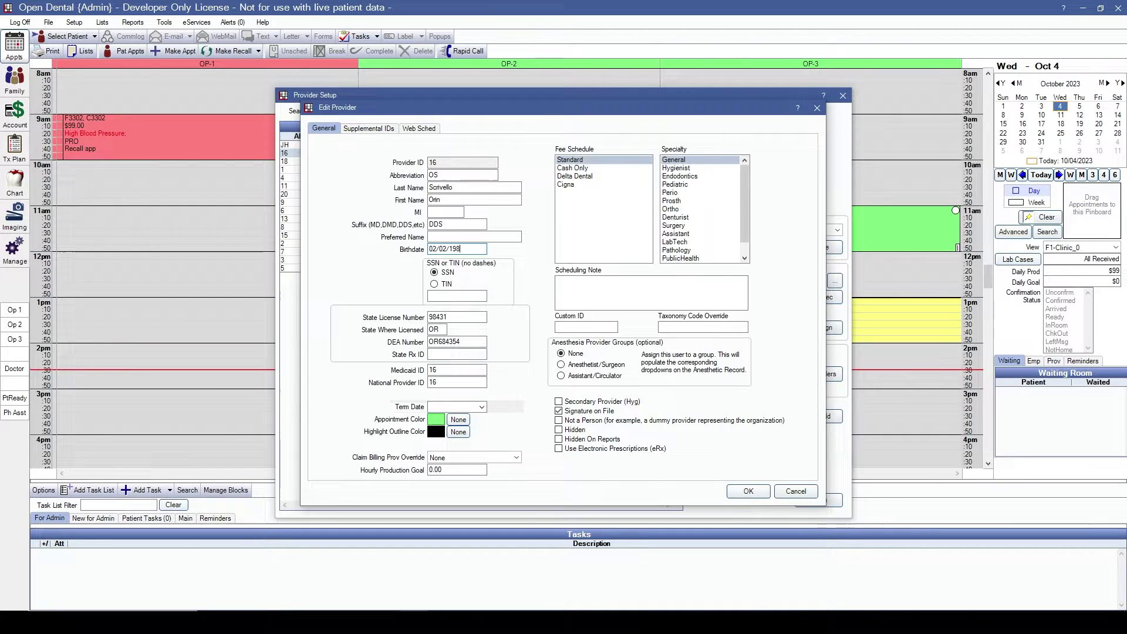
left_click(455, 295)
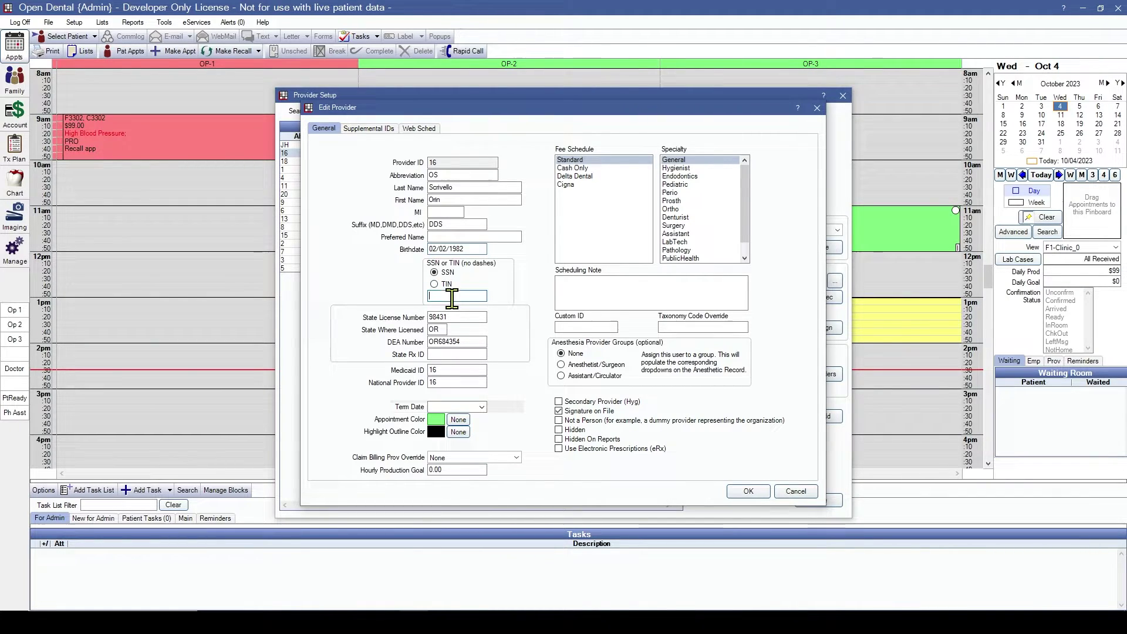
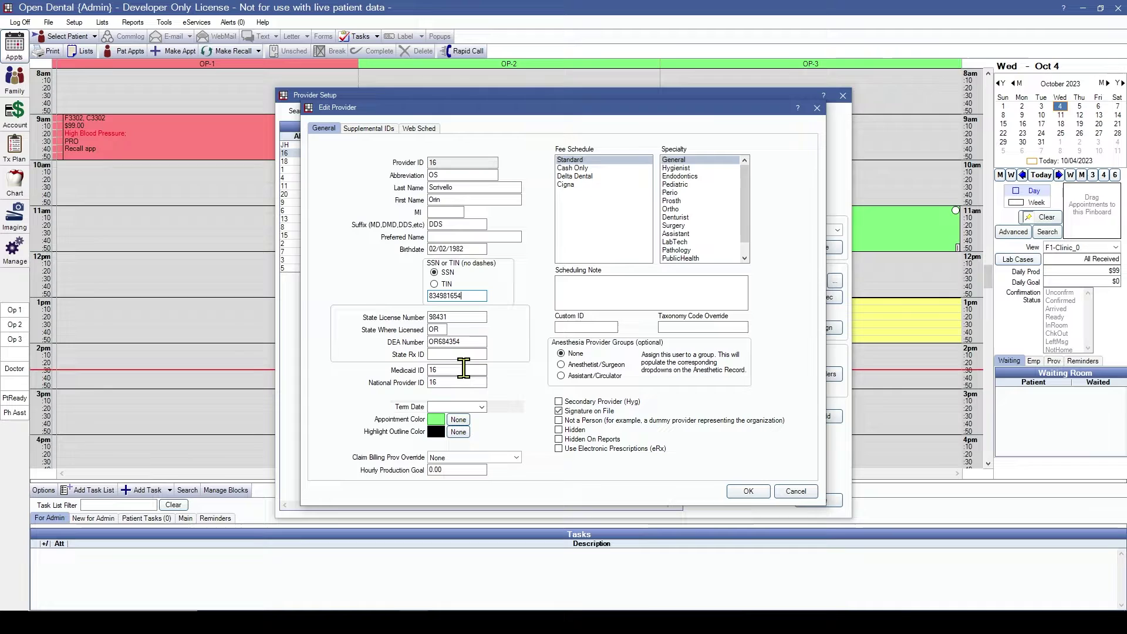
Step: Clear provider 16's placeholder Medicaid ID and enter its National Provider ID
double_click(464, 368)
key("Delete")
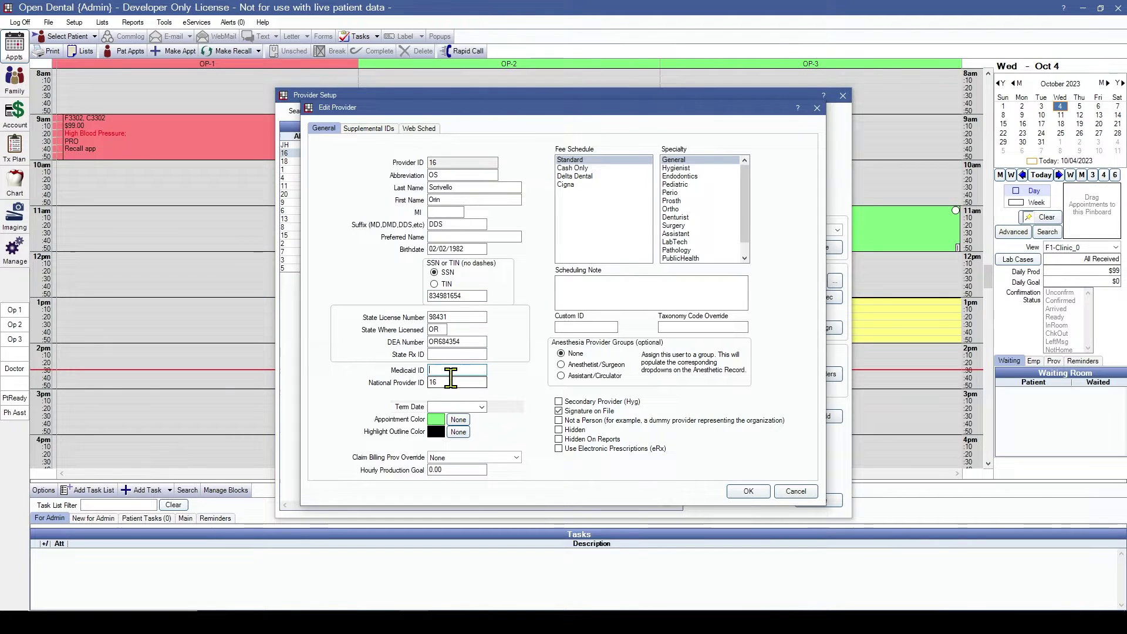
left_click(470, 382)
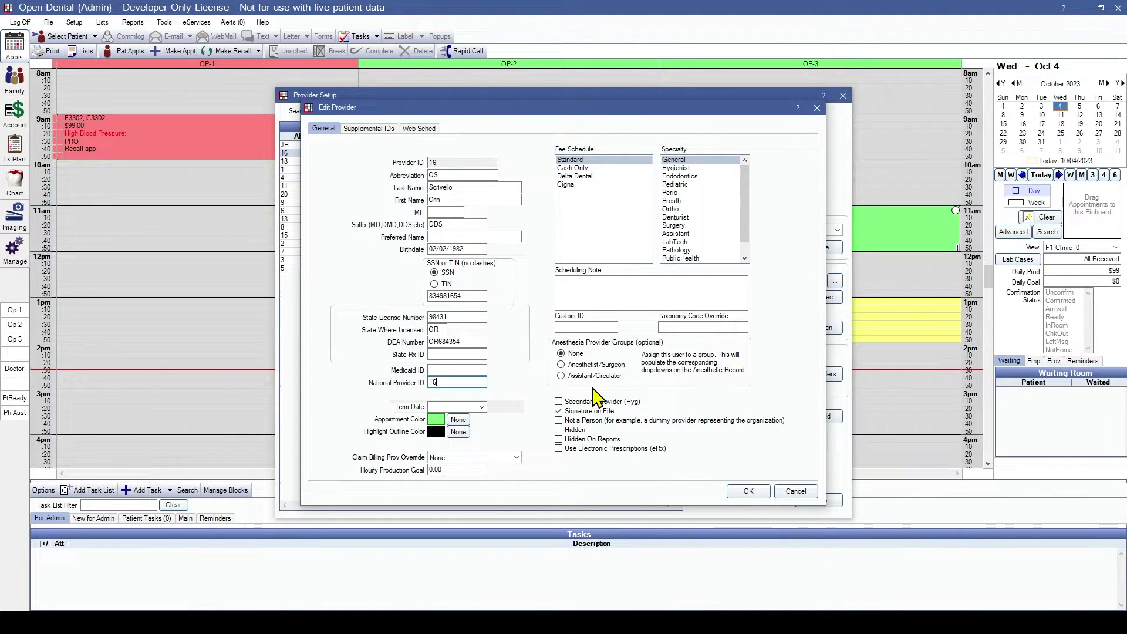
type("79134658")
Step: Make provider 16's appointments light yellow and assign the Cash Only fee schedule
left_click(436, 419)
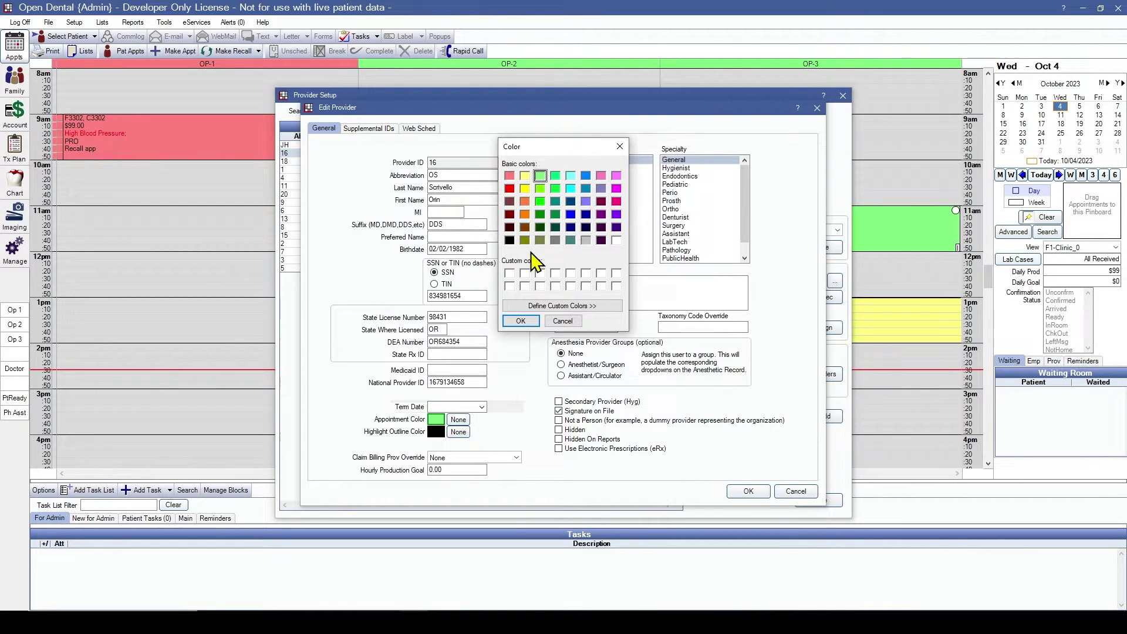
left_click(526, 176)
left_click(521, 320)
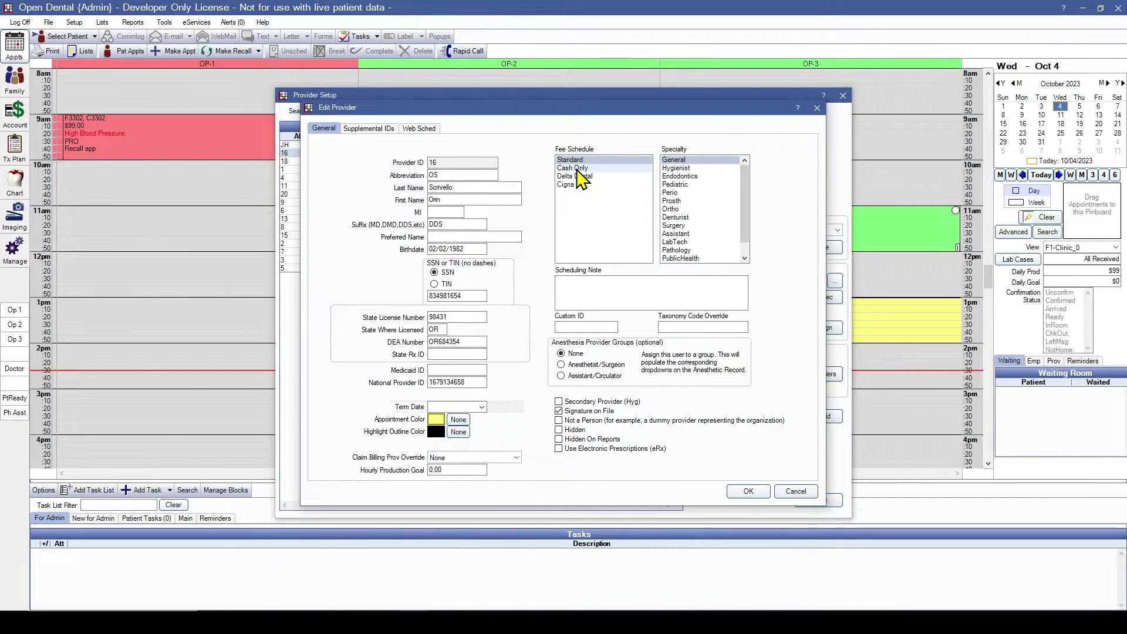
left_click(579, 170)
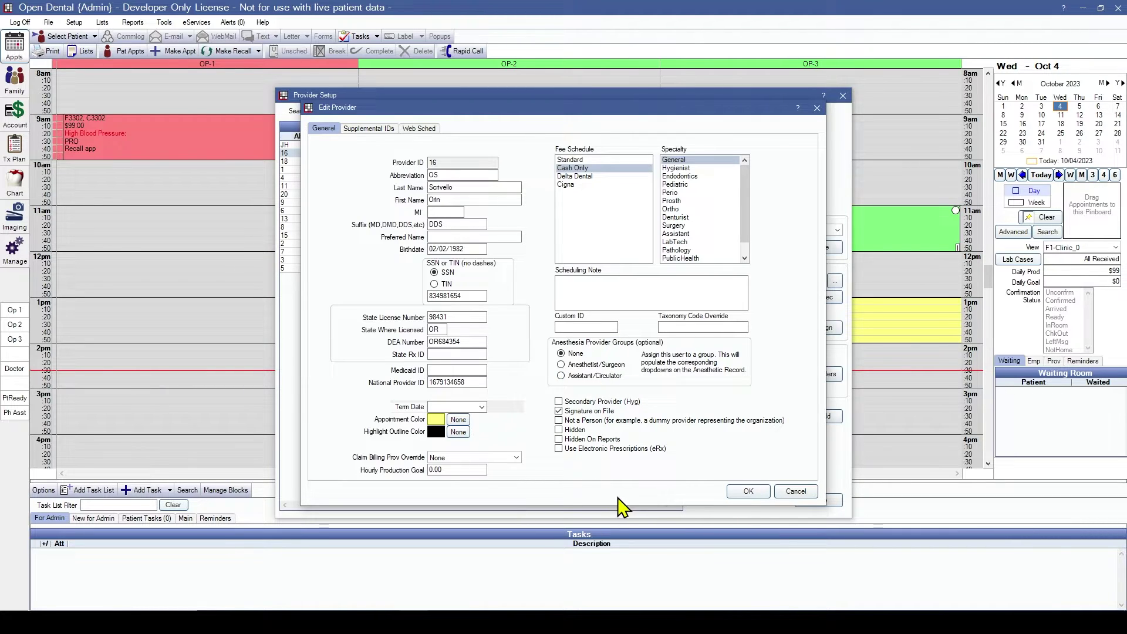
Step: Save provider 16, then mark provider 18 hidden, accepting removal of its future schedule hours
left_click(748, 493)
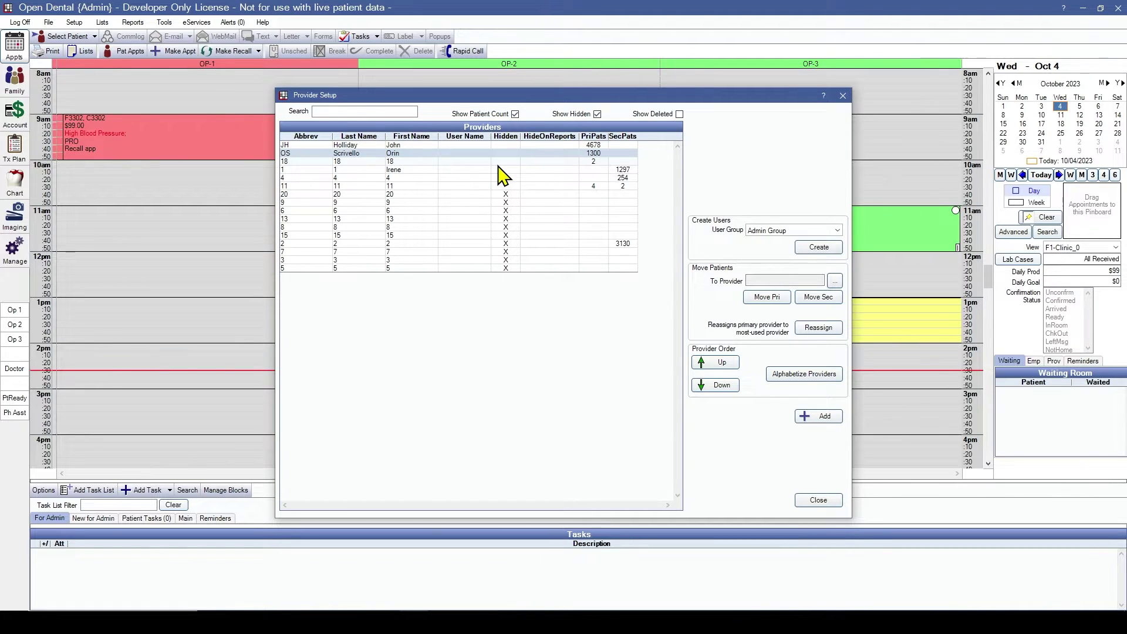
double_click(415, 161)
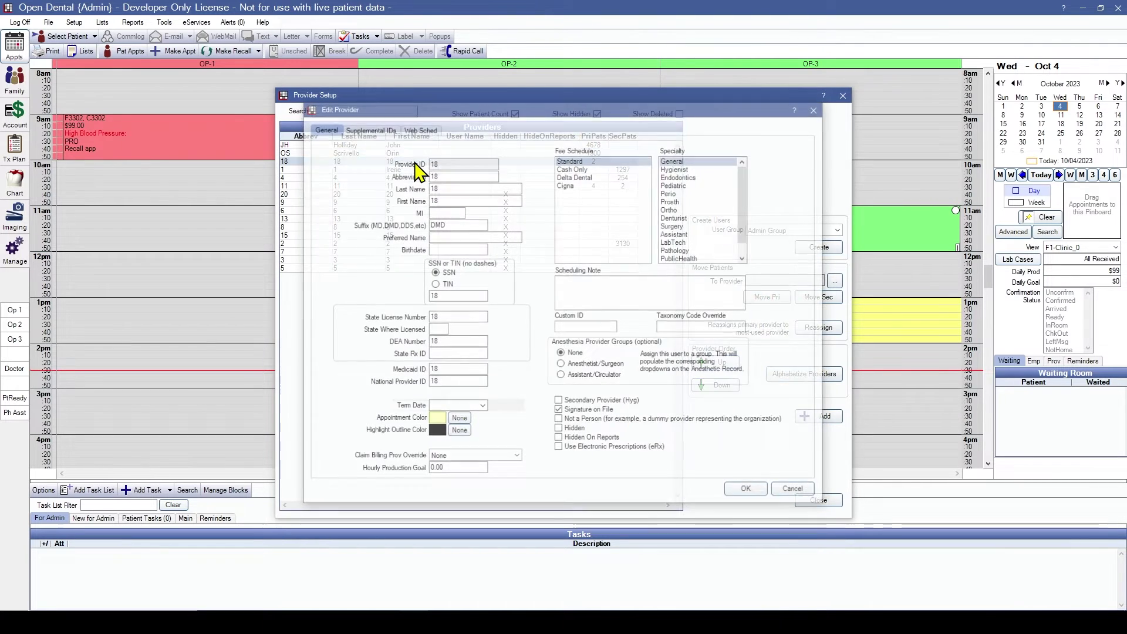
left_click(559, 429)
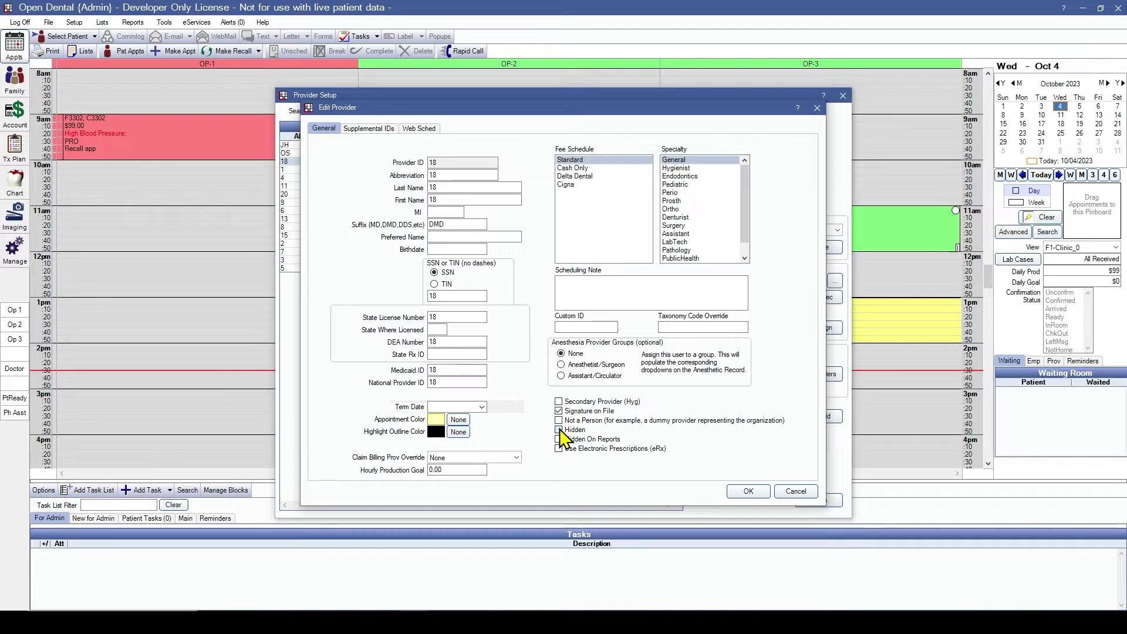
left_click(747, 493)
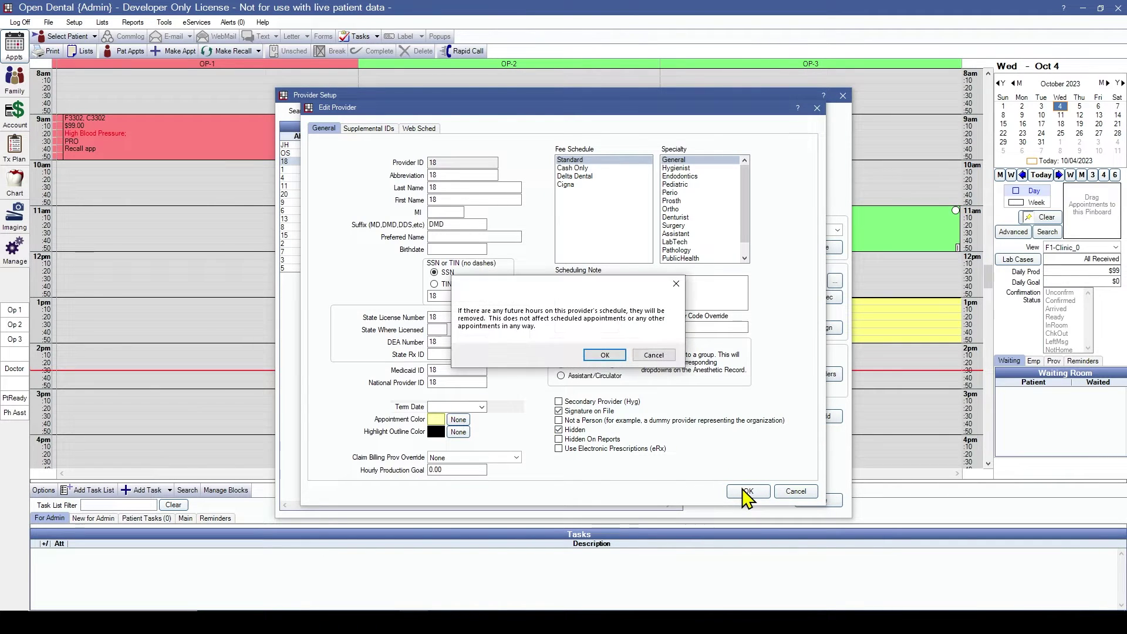
left_click(613, 359)
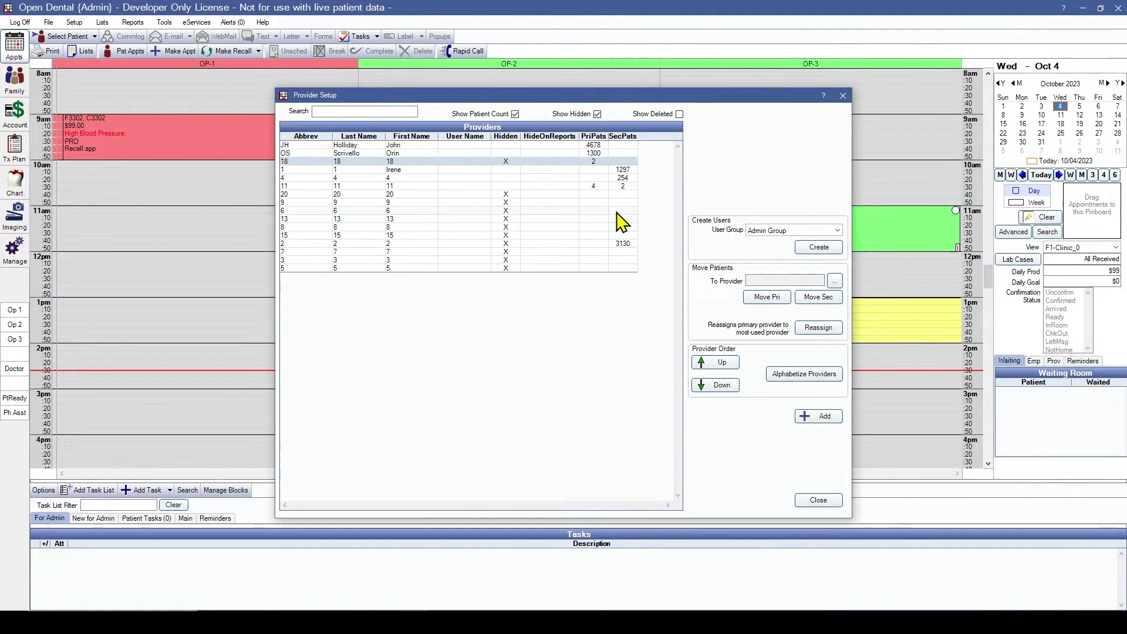
Step: Open provider 1 and enter its last name and birthdate
left_click(511, 169)
double_click(510, 169)
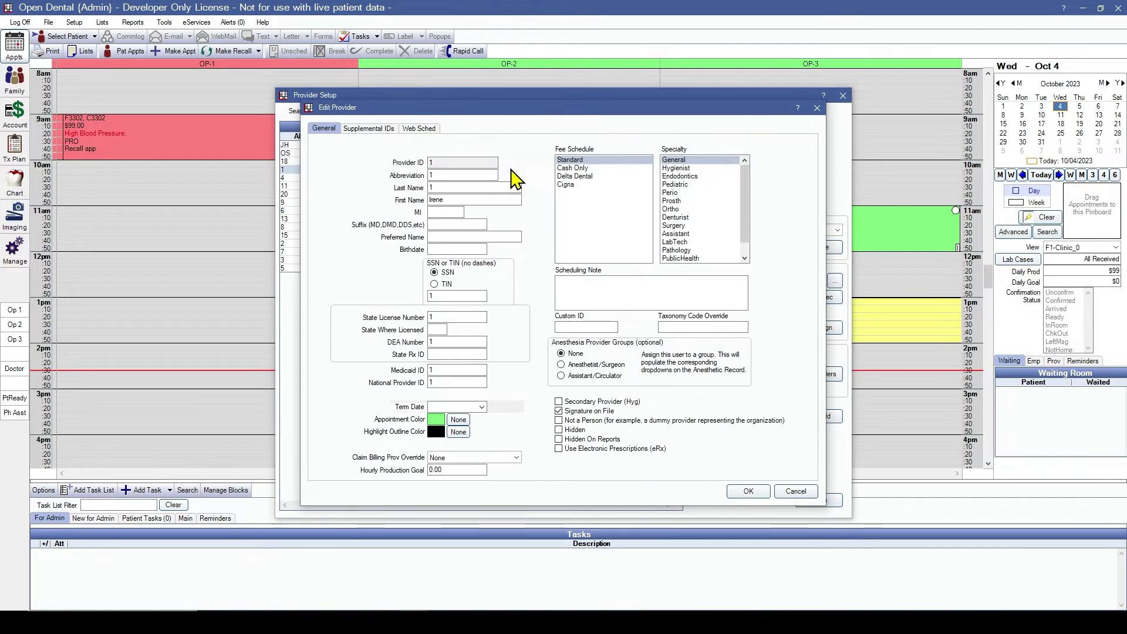
left_click(470, 187)
type("Newman")
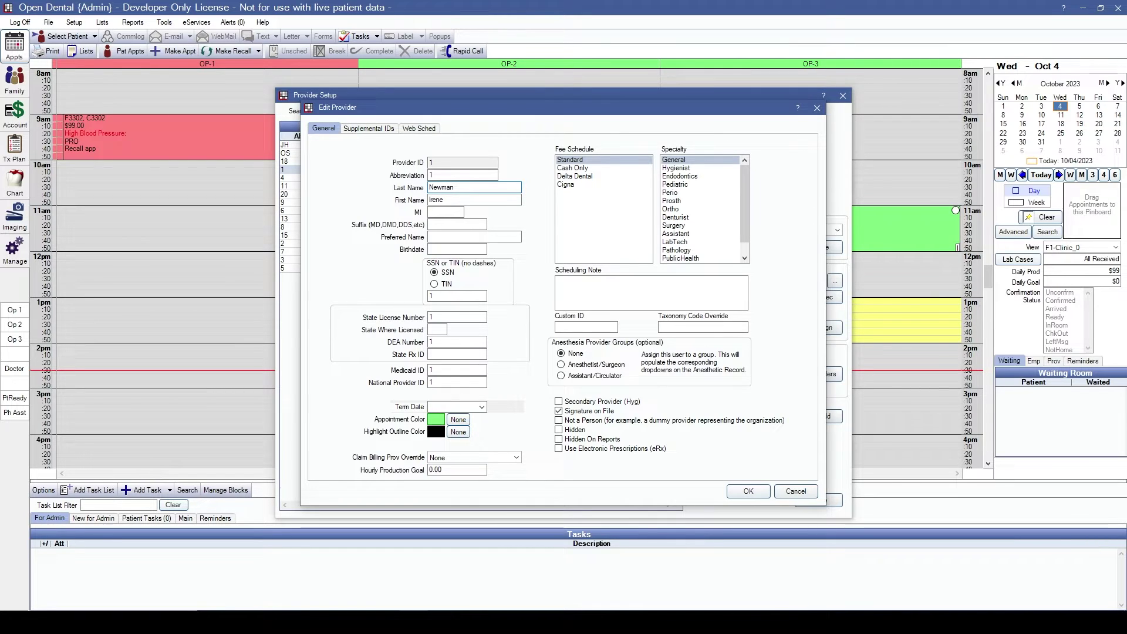
left_click(452, 174)
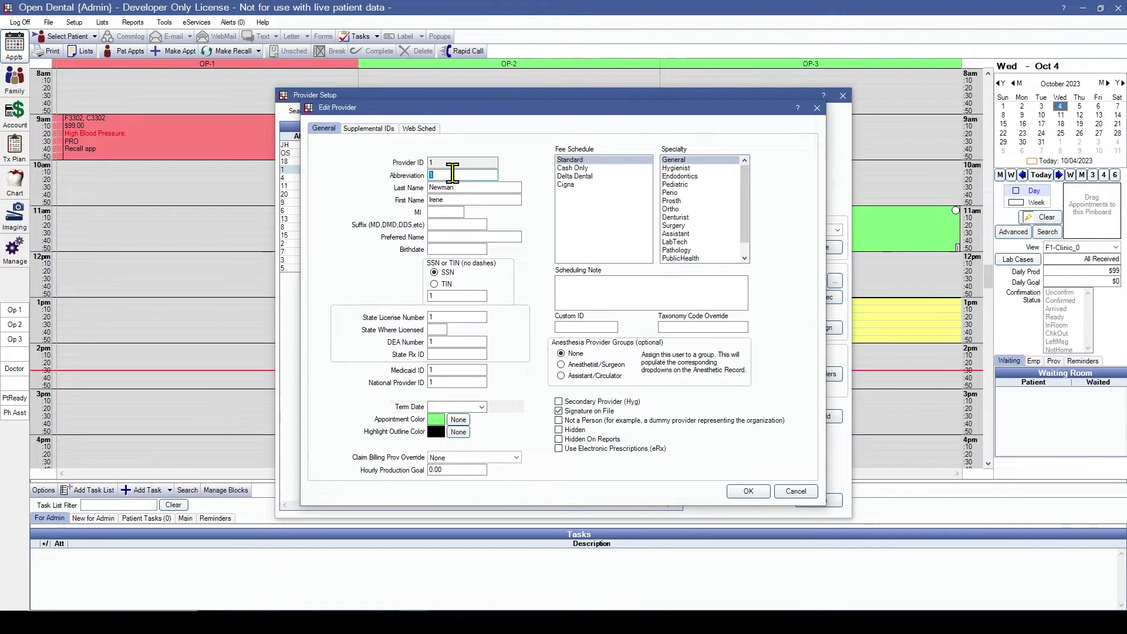
left_click(468, 249)
type("03")
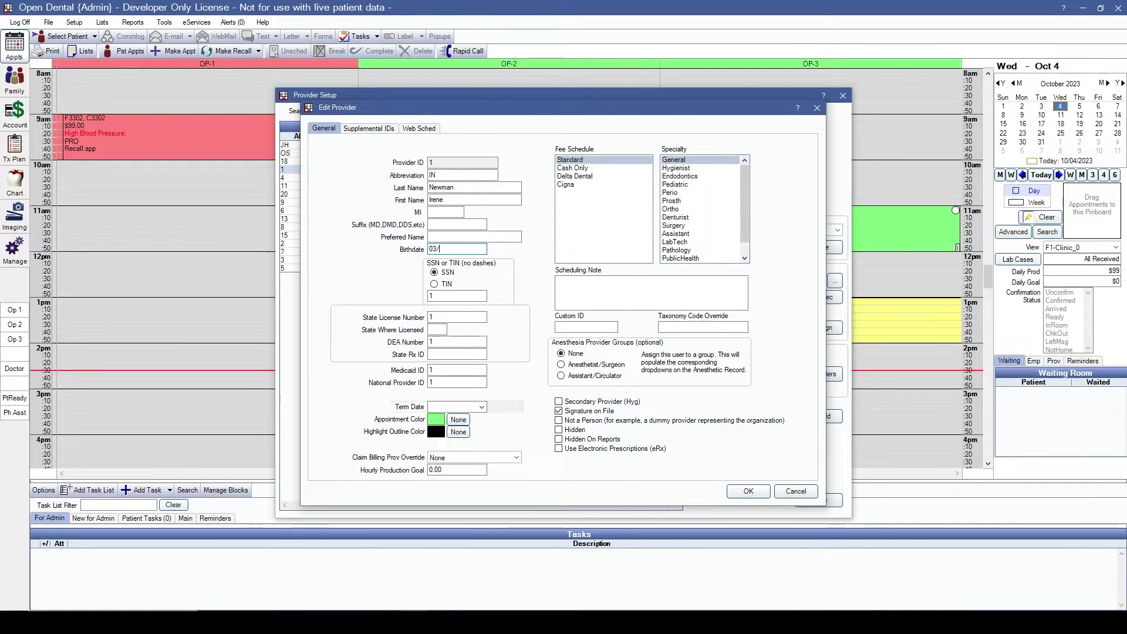
type("/03/1983")
Step: Clear provider 1's placeholder SSN, State License, DEA, Medicaid ID and National Provider ID
double_click(452, 295)
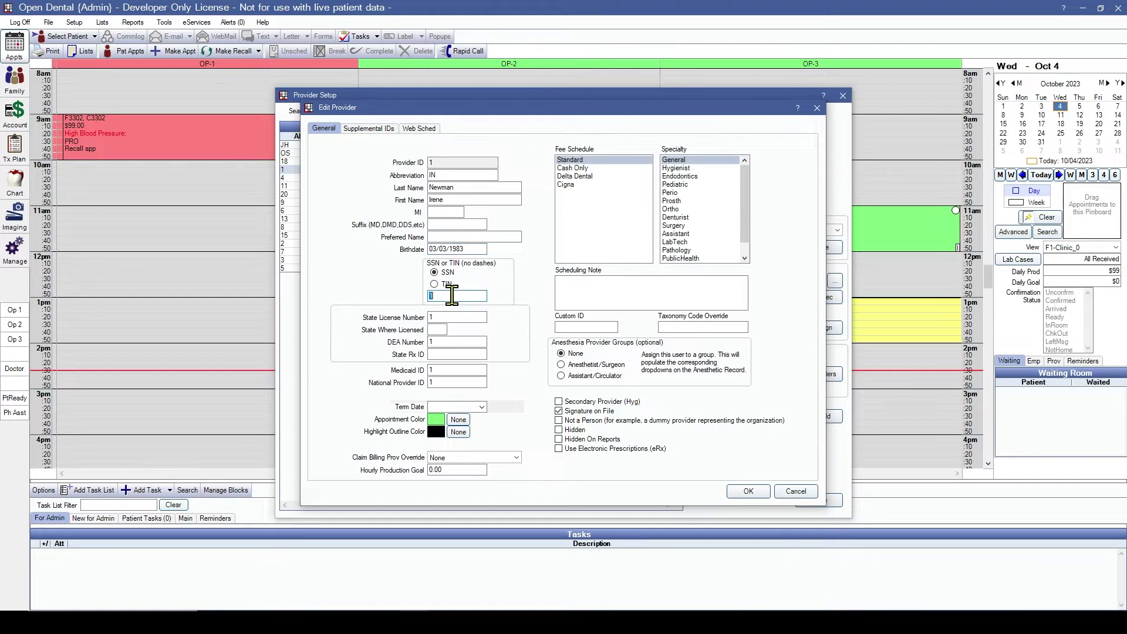
key("BackSpace")
double_click(451, 317)
key("BackSpace")
left_click(440, 342)
key("BackSpace")
double_click(447, 370)
key("BackSpace")
double_click(447, 382)
key("BackSpace")
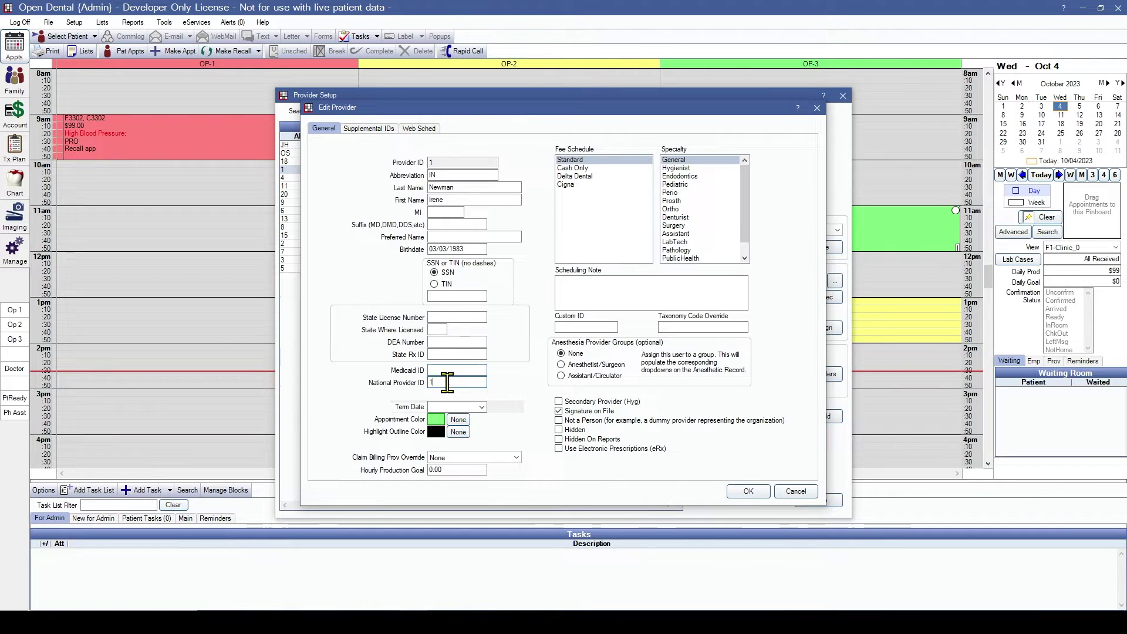
Step: Give provider 1 blue appointments, Hygienist specialty, secondary hygiene role and signature on file, then save
left_click(437, 420)
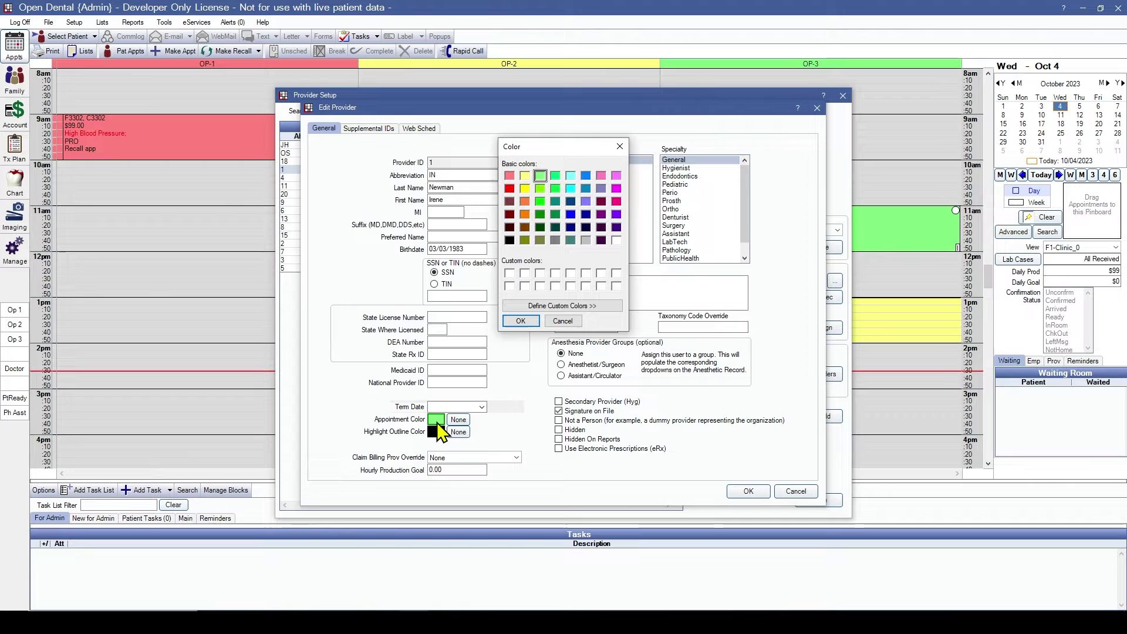
left_click(586, 176)
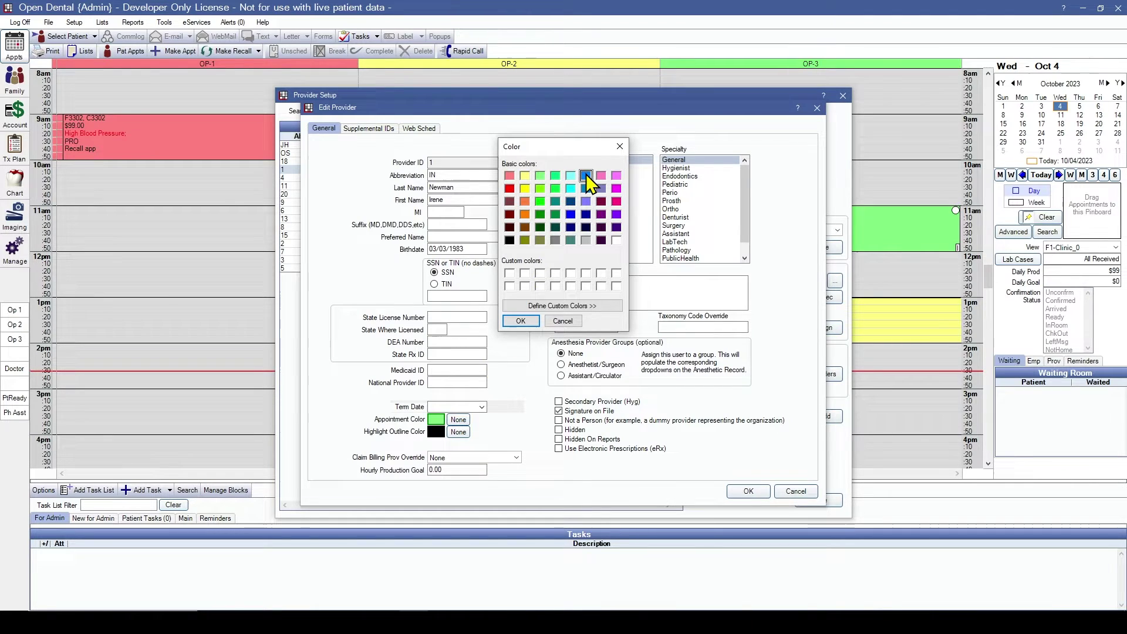
left_click(520, 321)
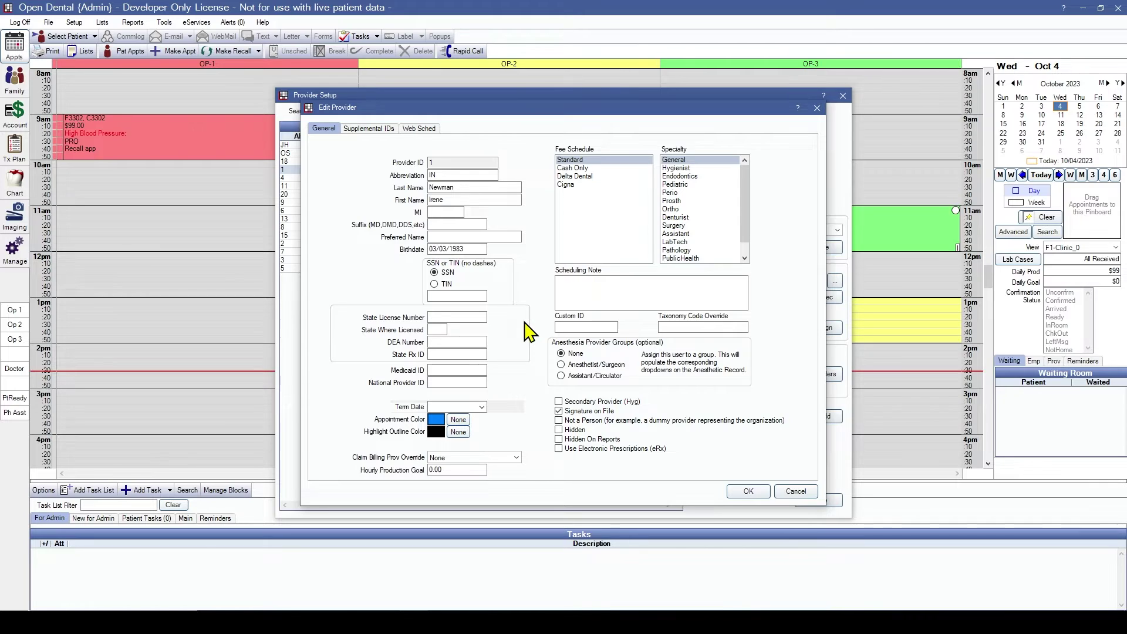
left_click(684, 169)
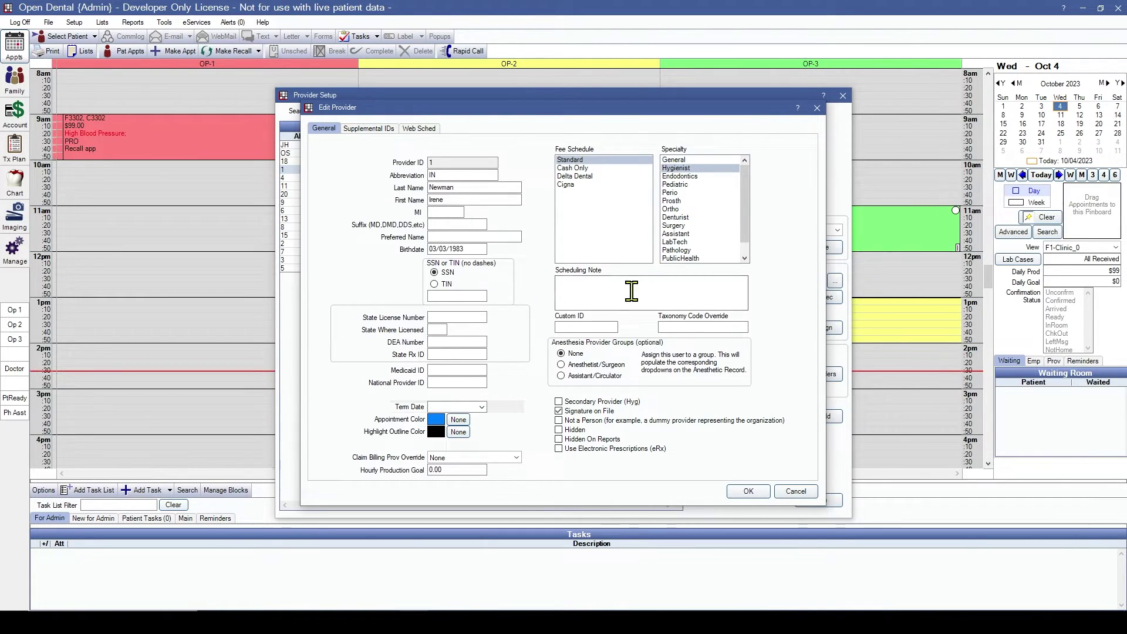
left_click(559, 402)
left_click(559, 411)
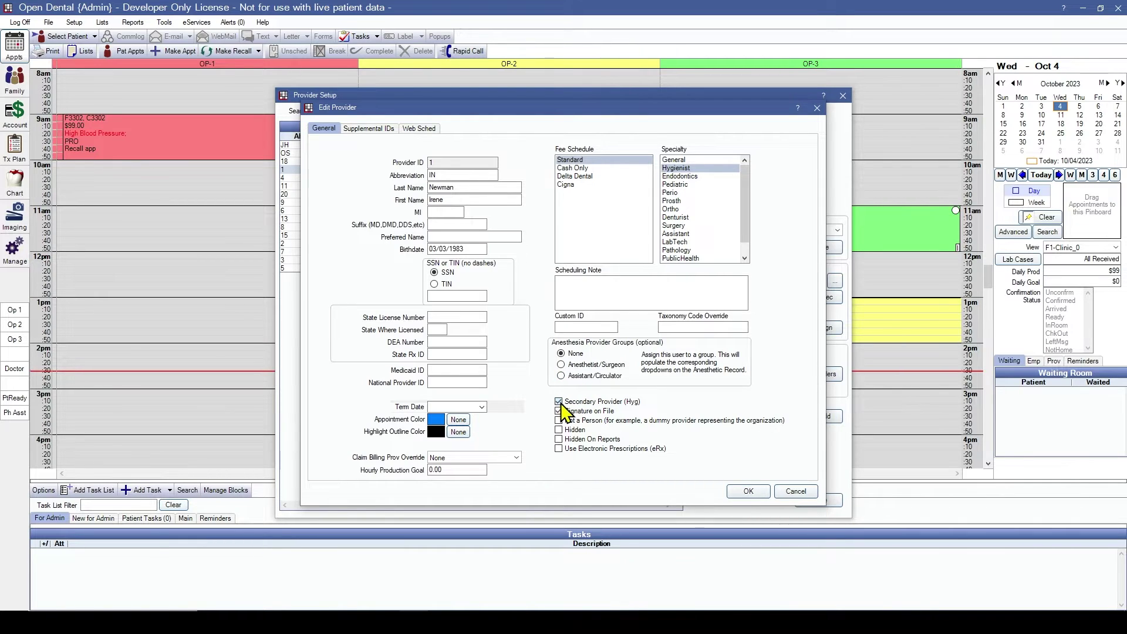
left_click(741, 492)
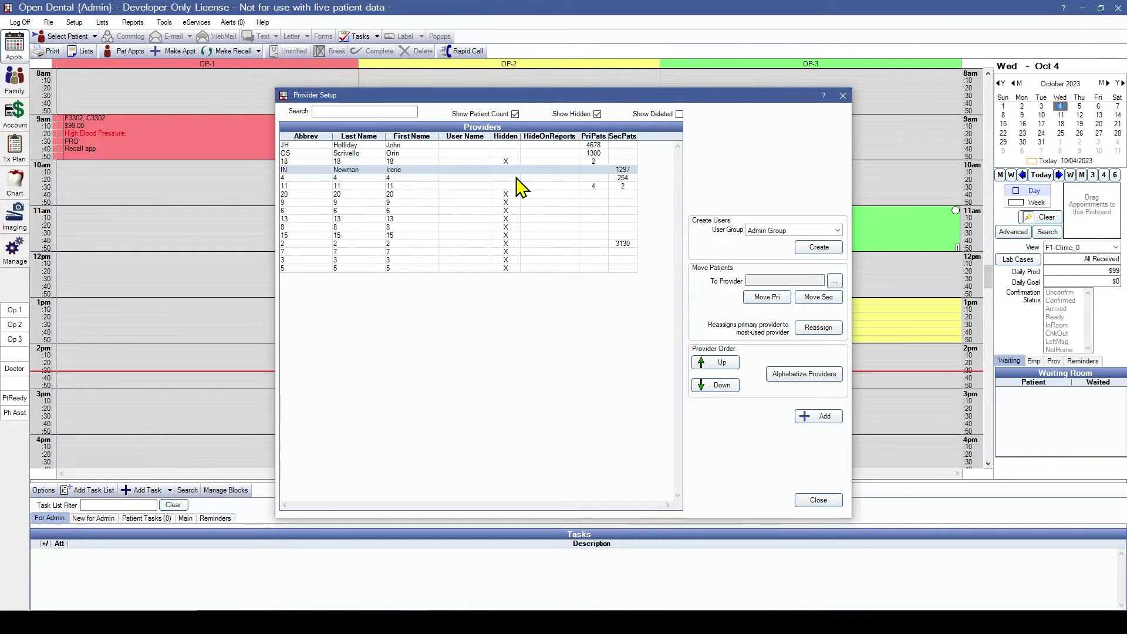
Step: Mark providers 4 and 11 hidden, confirming removal of each one's future schedule hours
double_click(517, 178)
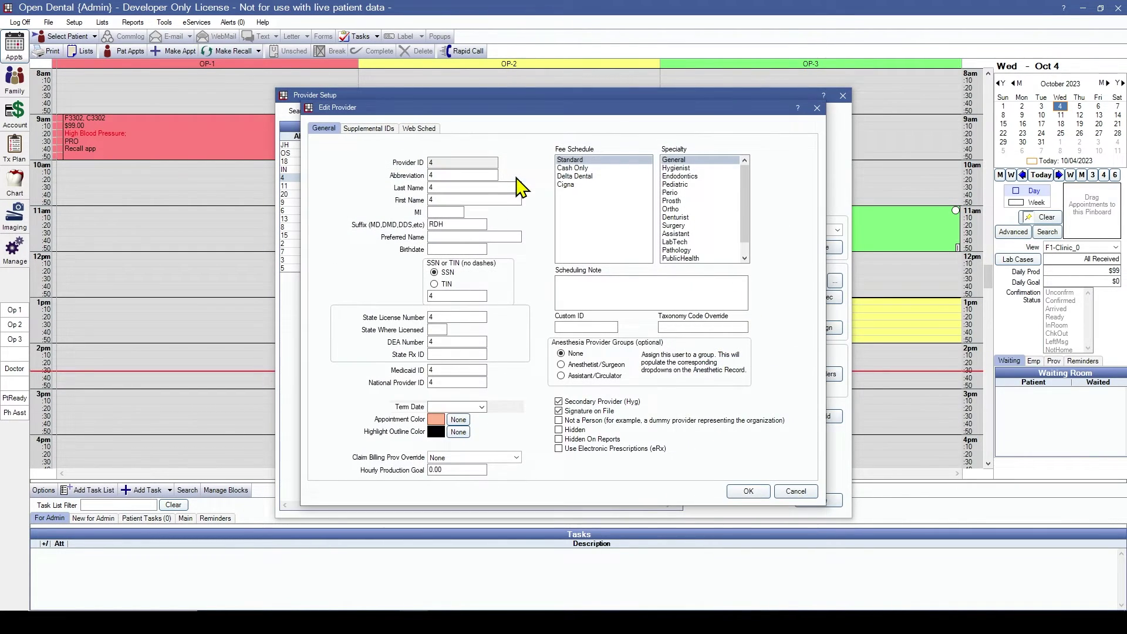
left_click(559, 429)
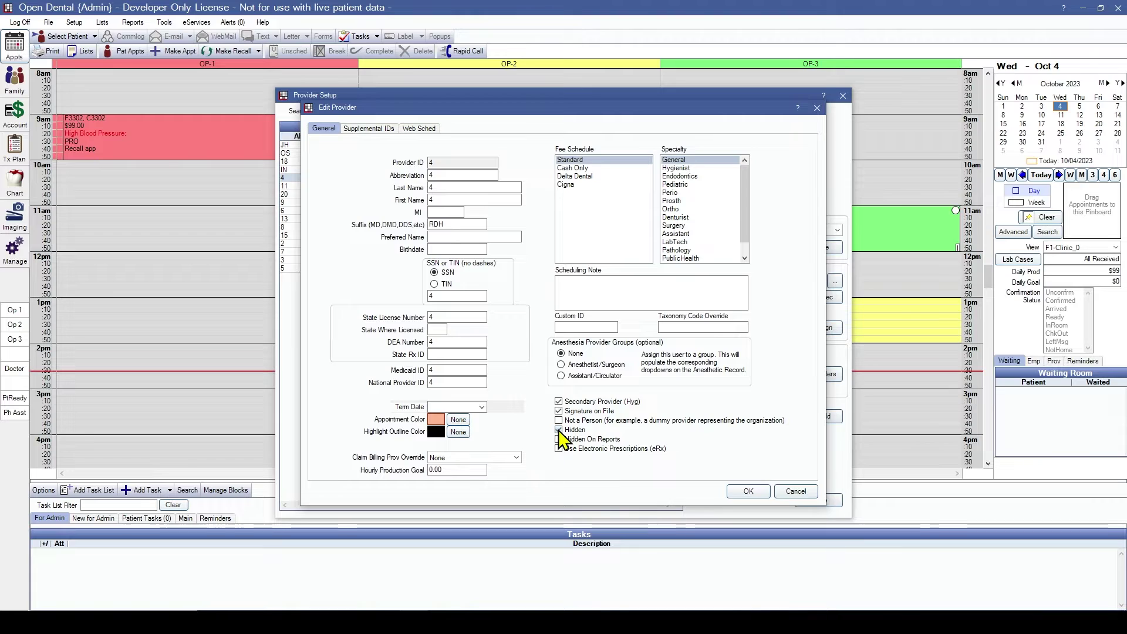
left_click(746, 492)
left_click(604, 354)
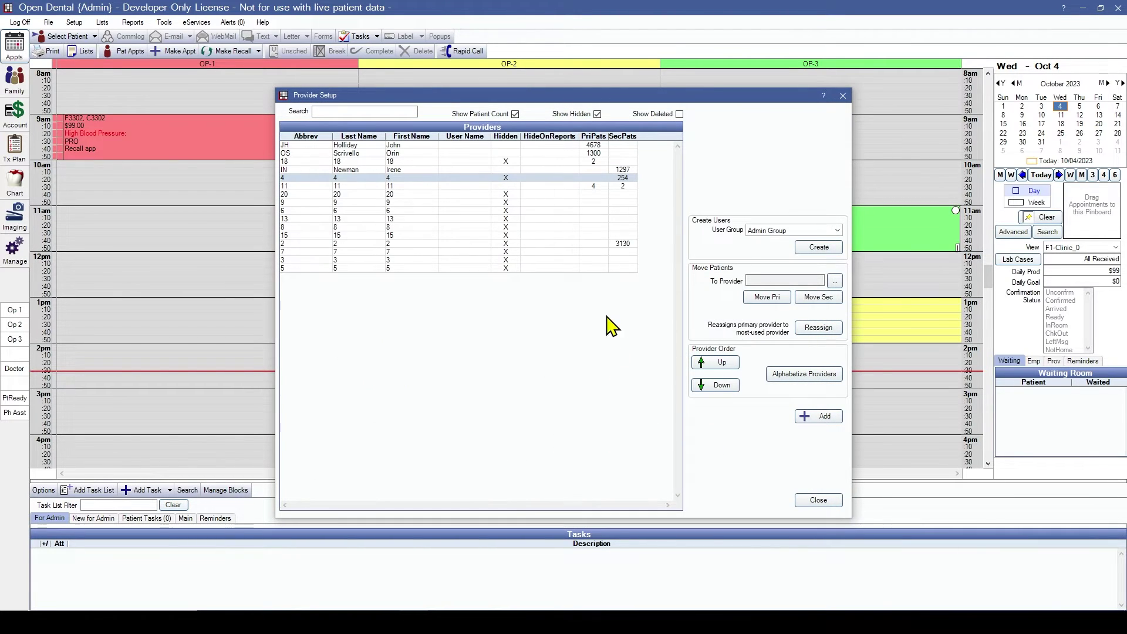
double_click(567, 187)
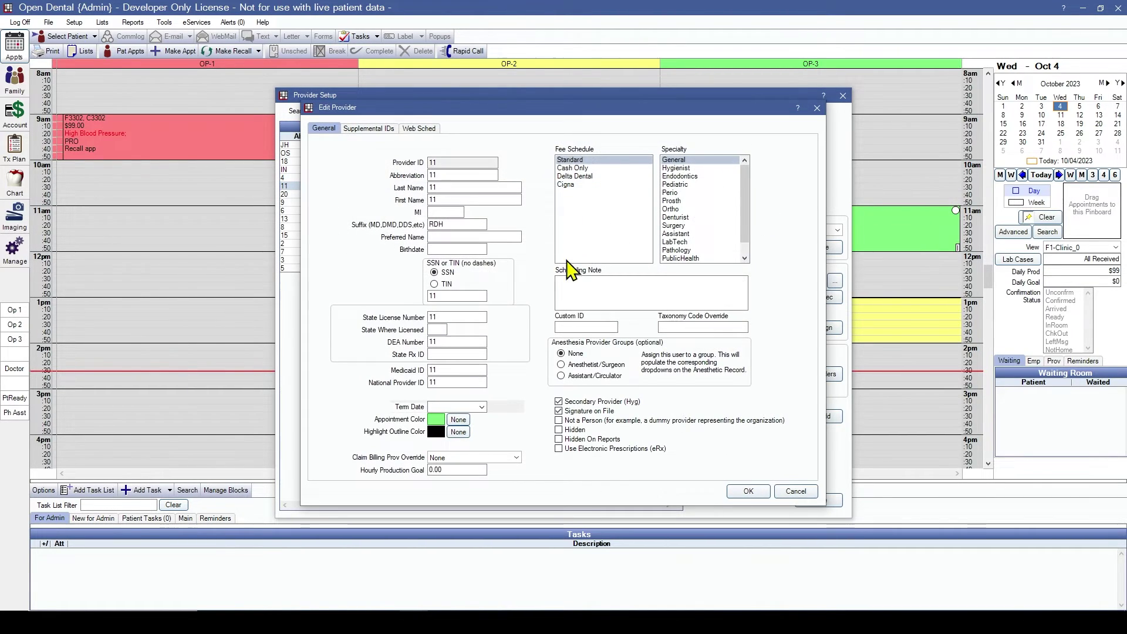
left_click(559, 430)
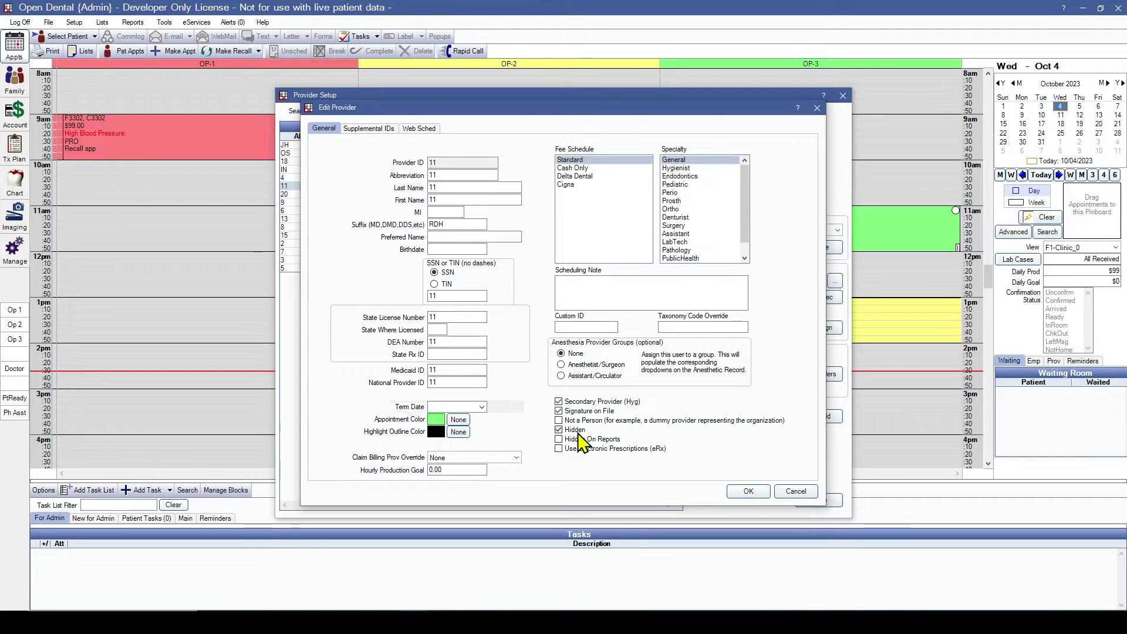
left_click(748, 491)
left_click(609, 355)
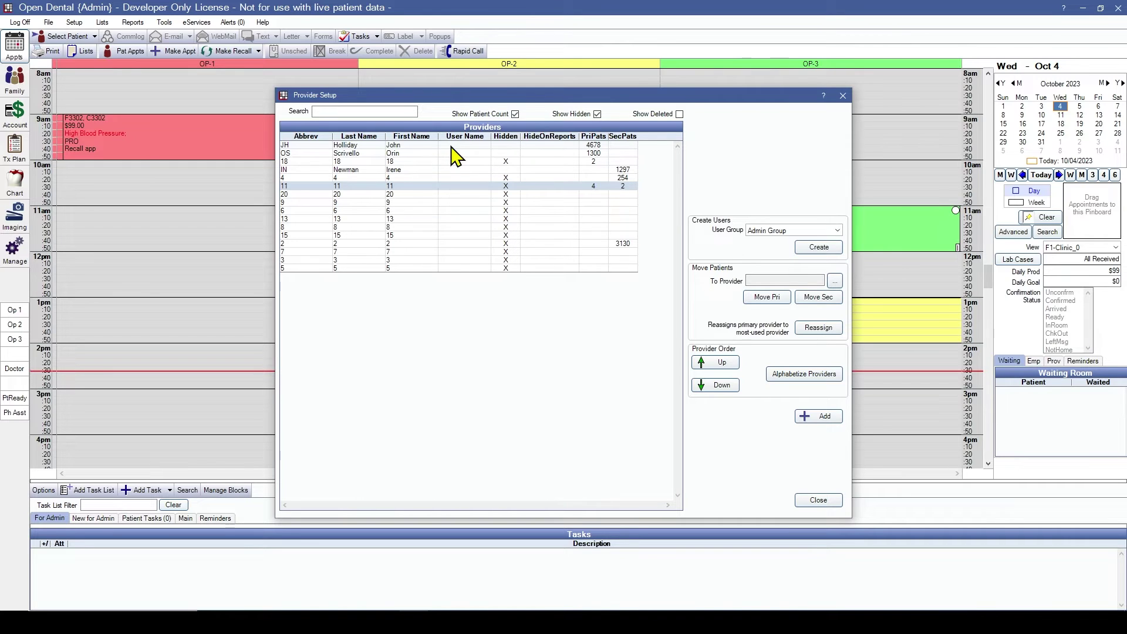
Step: Move all primary patients of providers 18 and 11 to JH, bringing JH to 4684
left_click(835, 281)
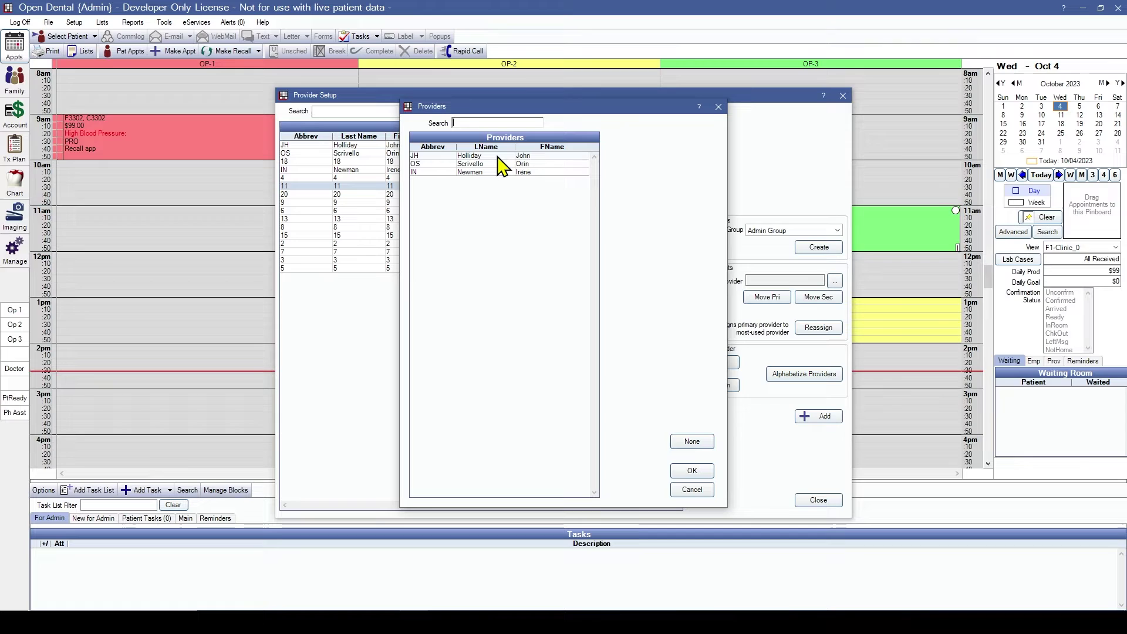
left_click(692, 471)
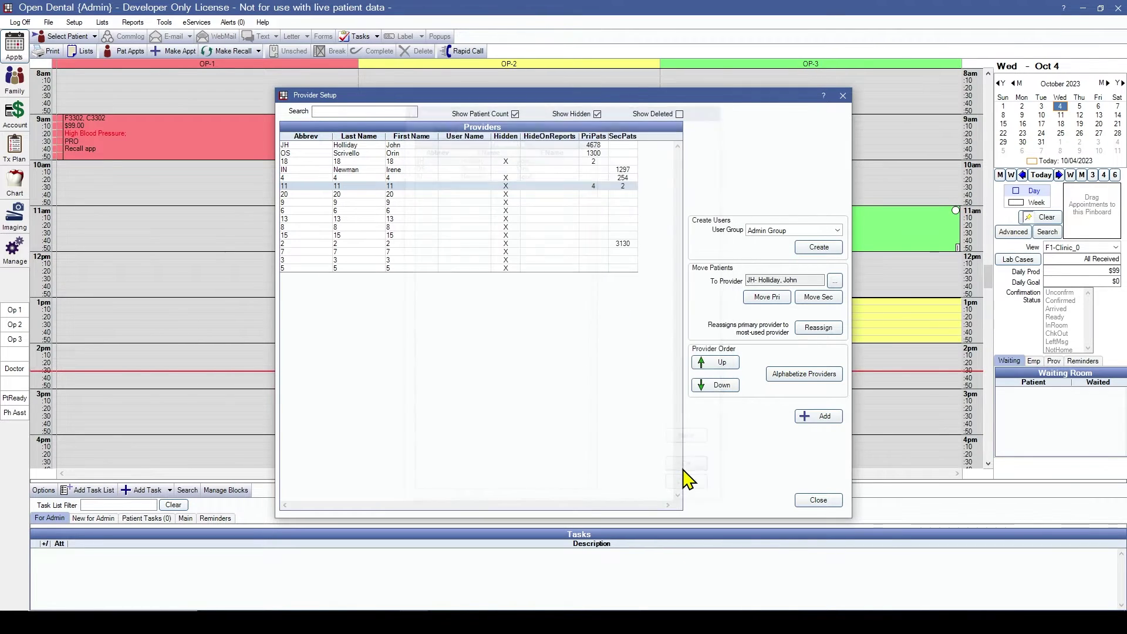
left_click(597, 162)
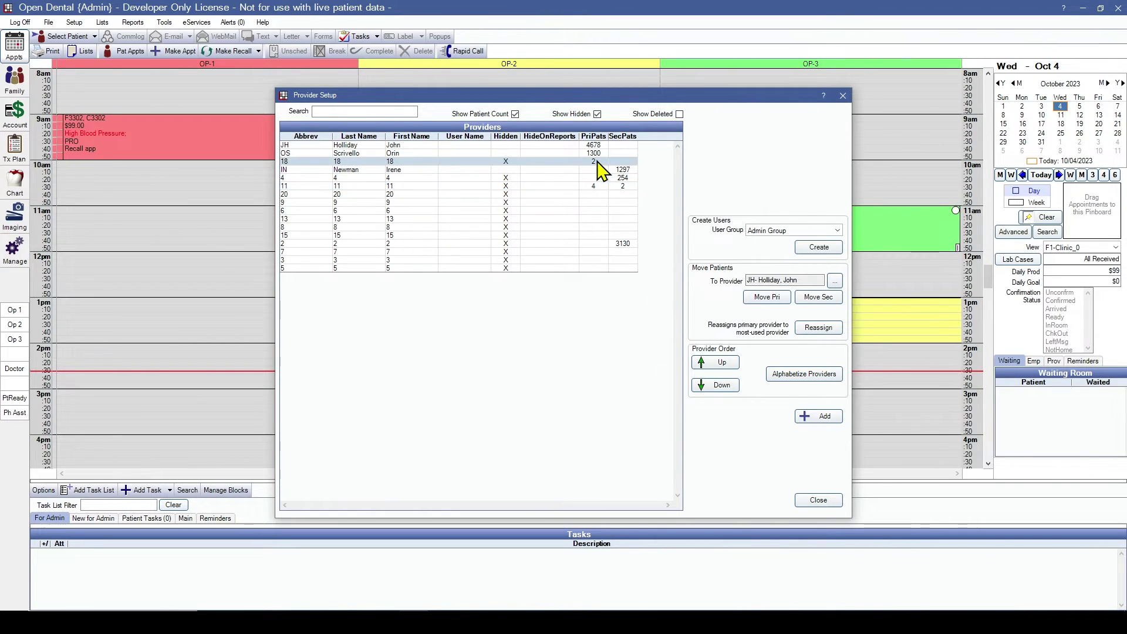
left_click(763, 298)
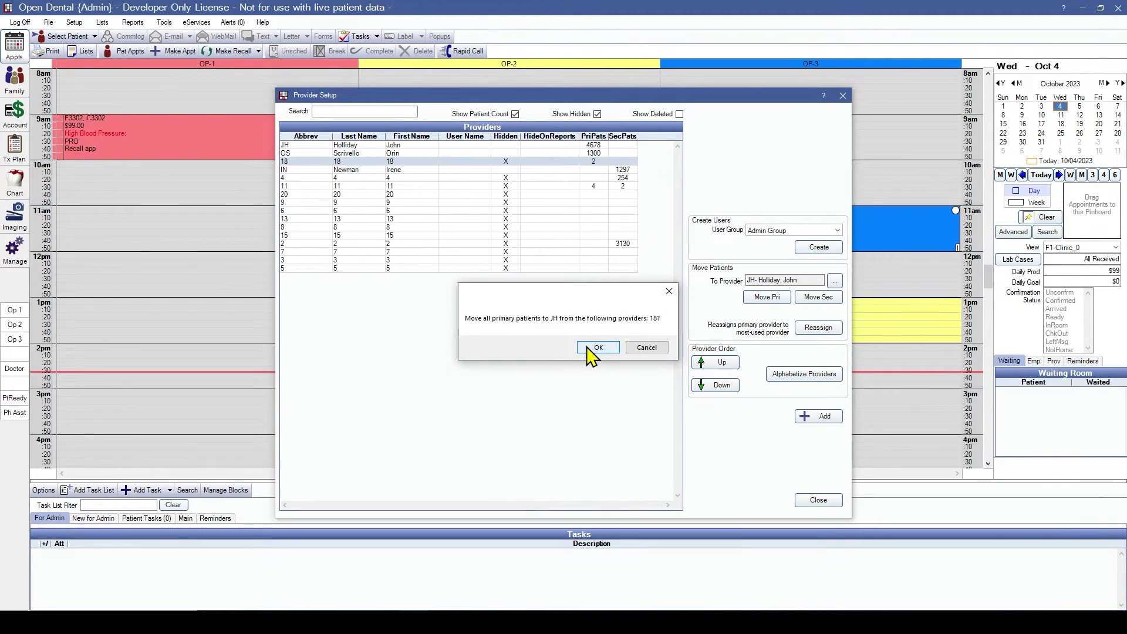
left_click(589, 348)
left_click(597, 187)
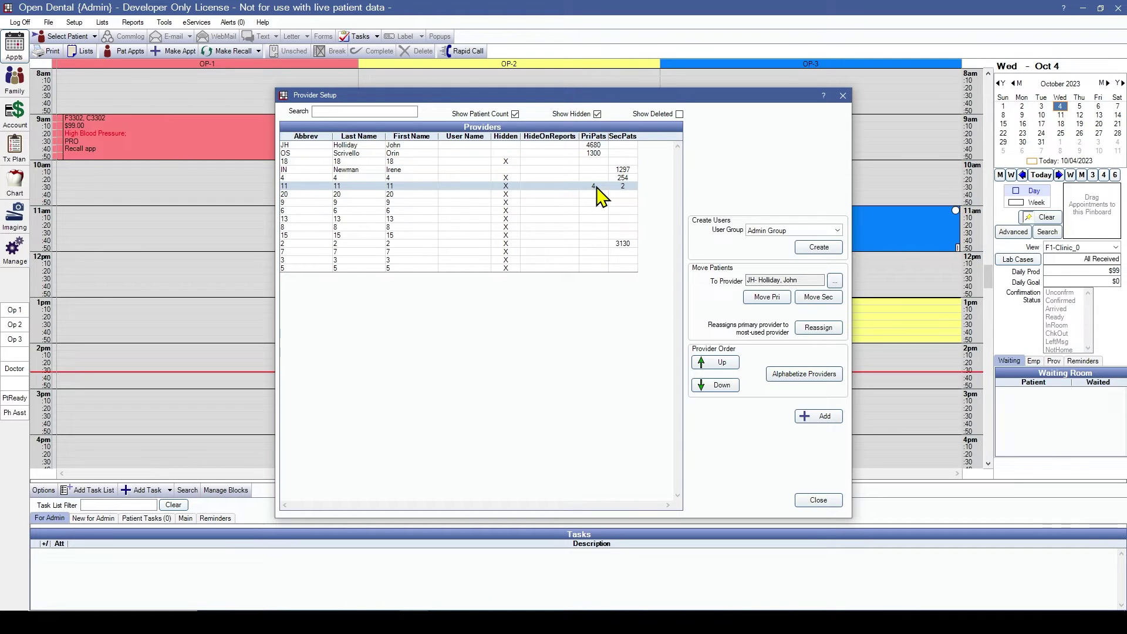
left_click(762, 297)
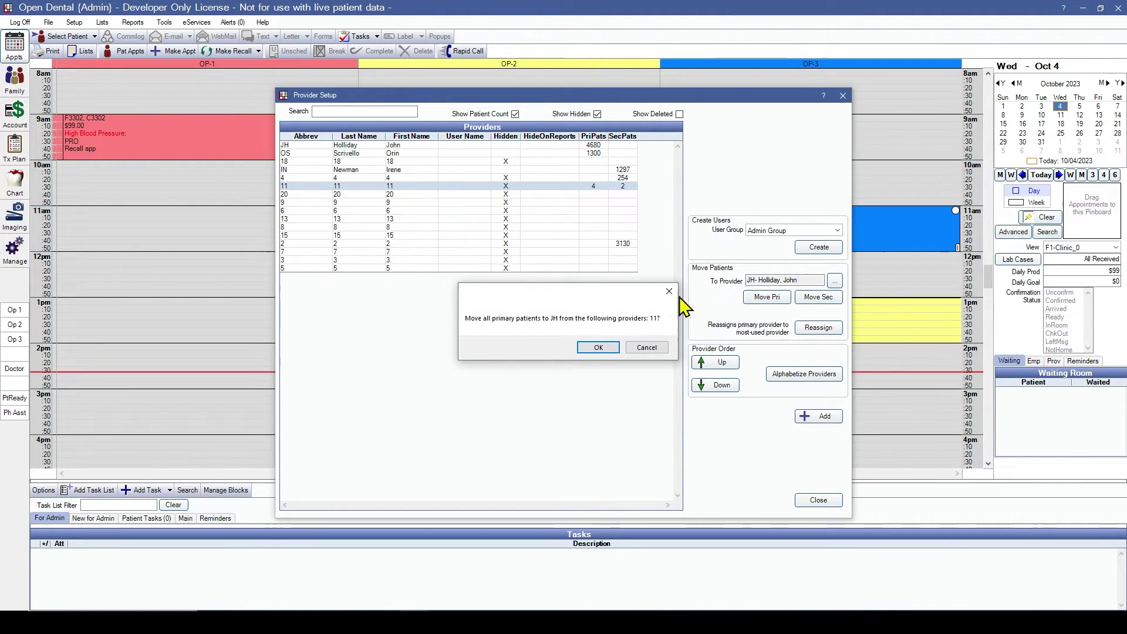
left_click(599, 348)
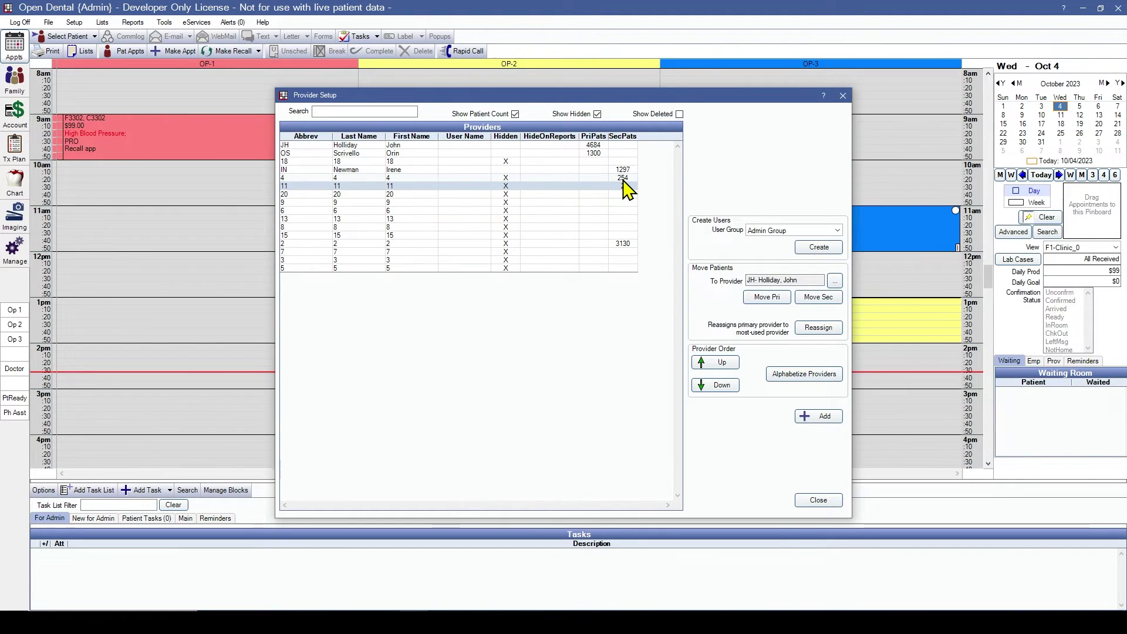
Step: Choose IN as the receiving provider and move provider 4's secondary patients to IN
left_click(836, 283)
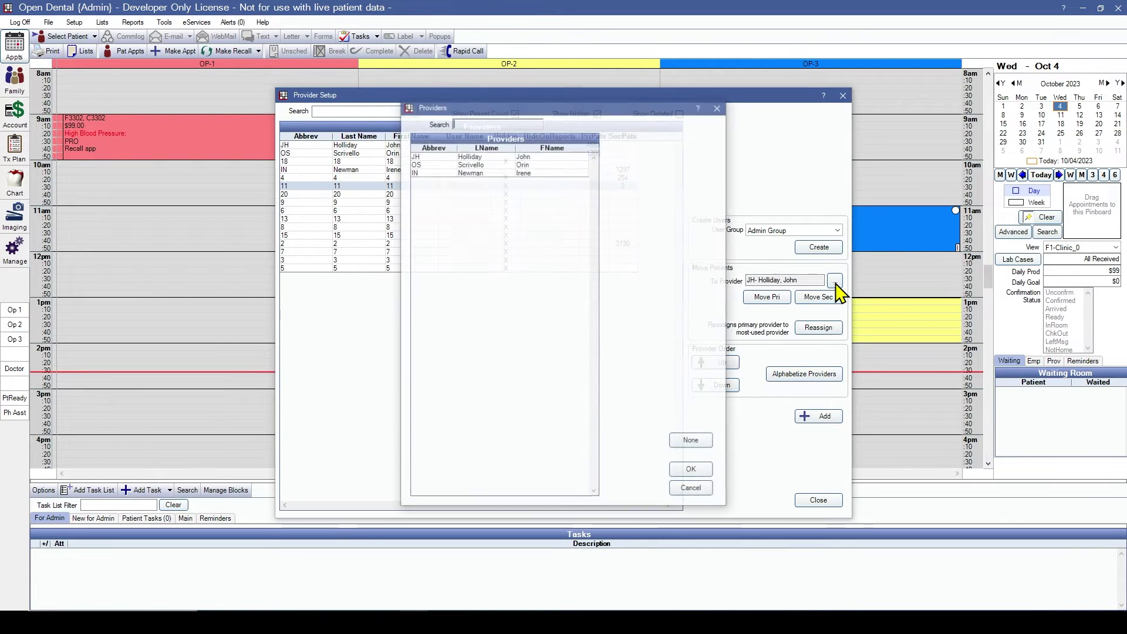
left_click(473, 172)
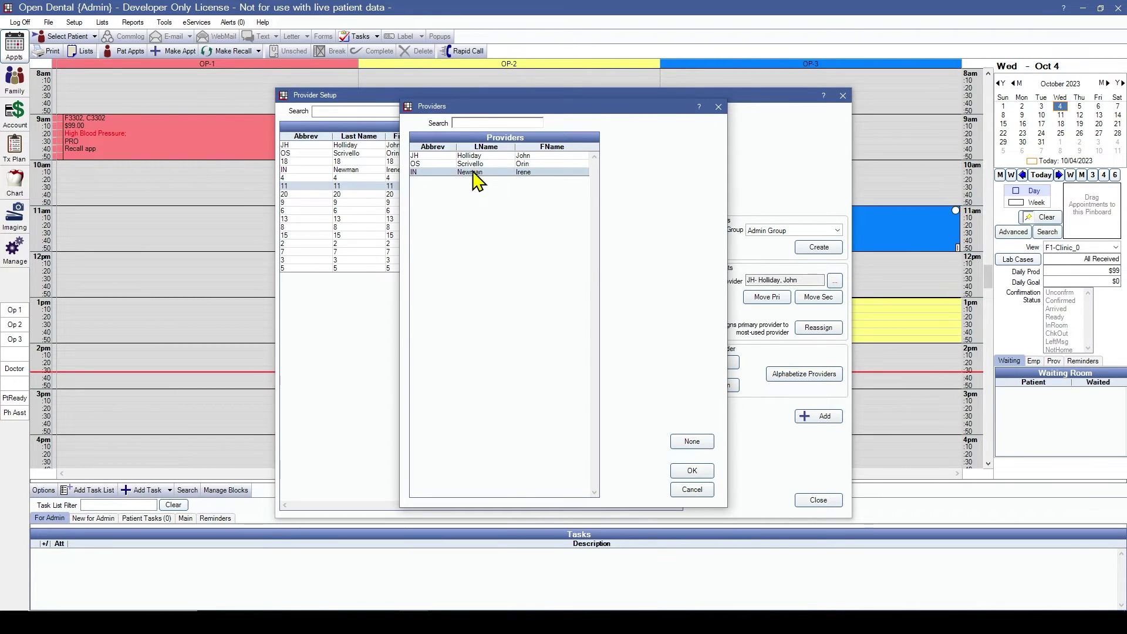
left_click(693, 472)
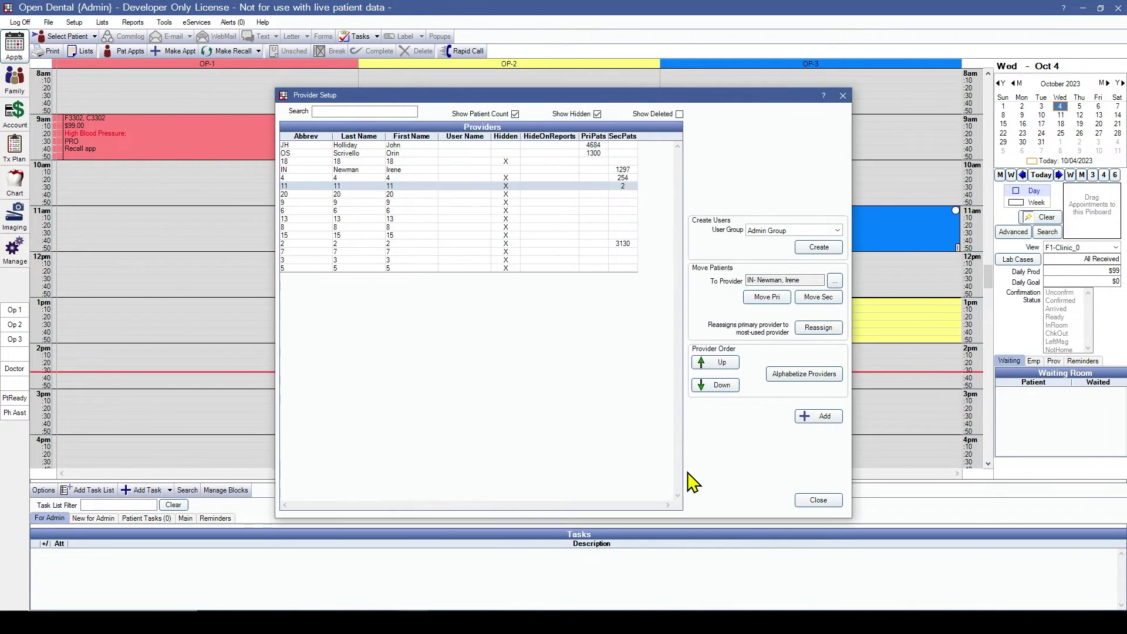
left_click(626, 178)
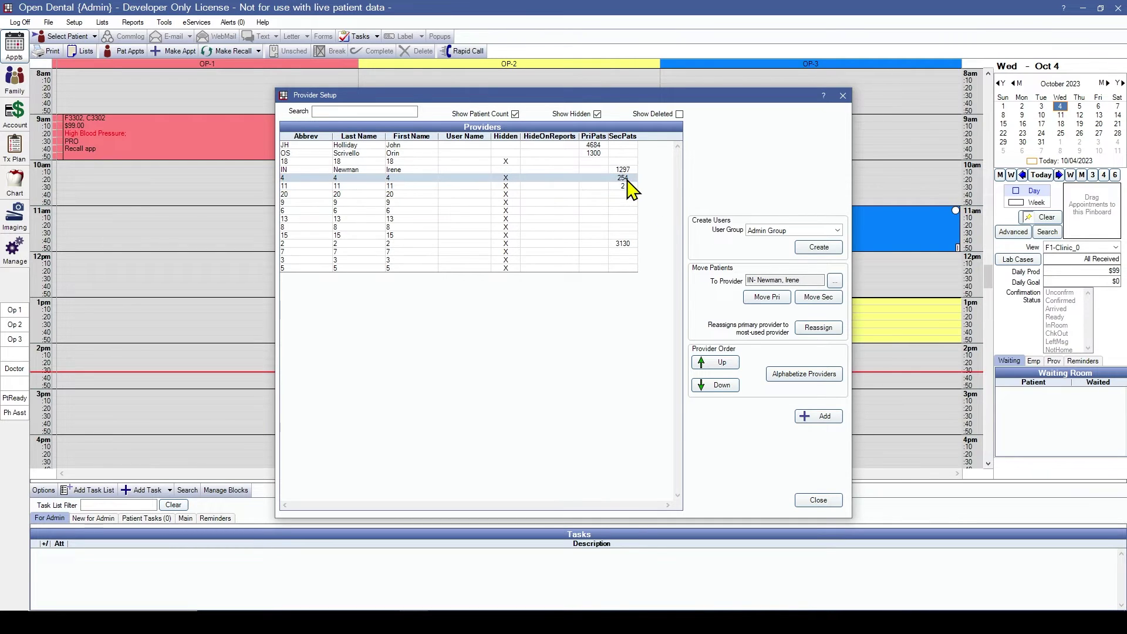
left_click(822, 298)
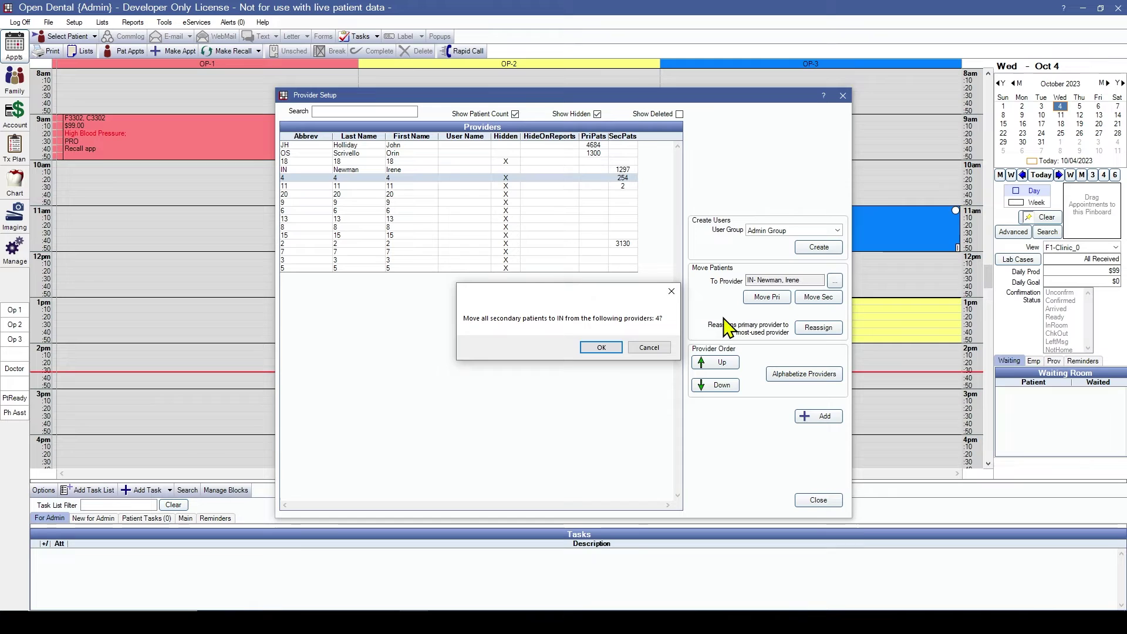
left_click(594, 351)
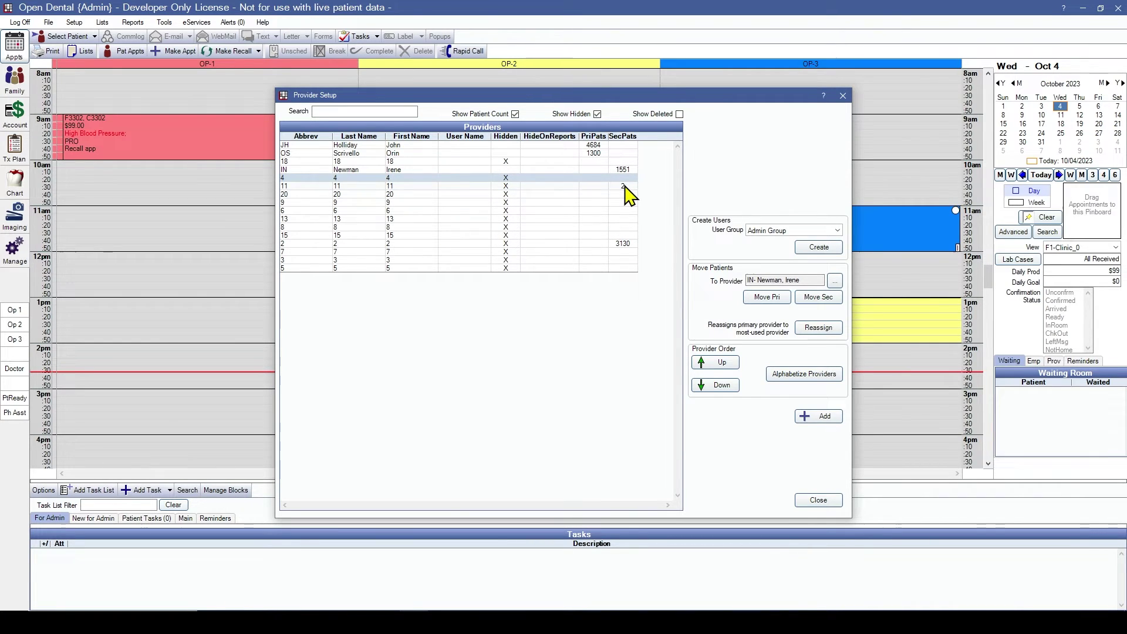
Step: Move the secondary patients of providers 11 and 2 to IN as well
left_click(625, 186)
left_click(818, 297)
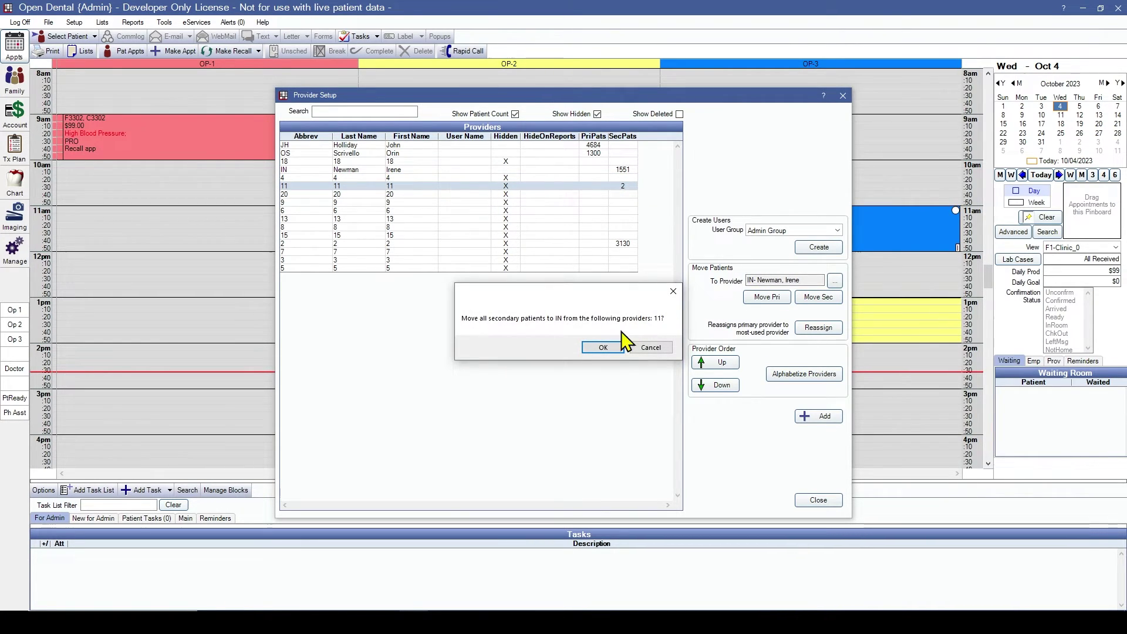
left_click(603, 348)
left_click(621, 243)
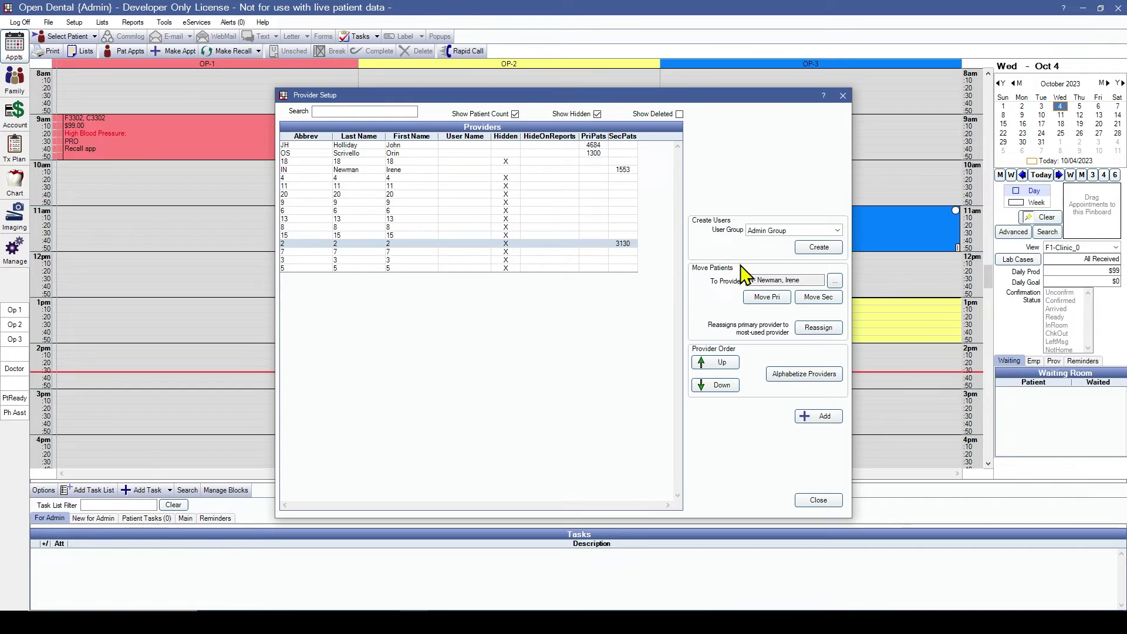
left_click(824, 298)
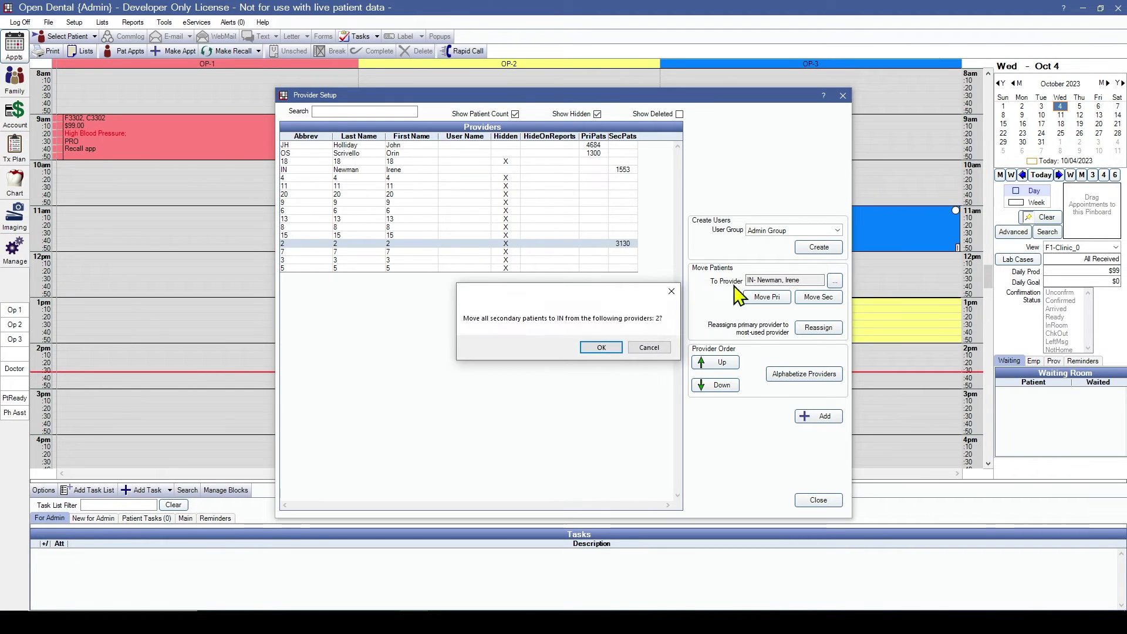
left_click(602, 347)
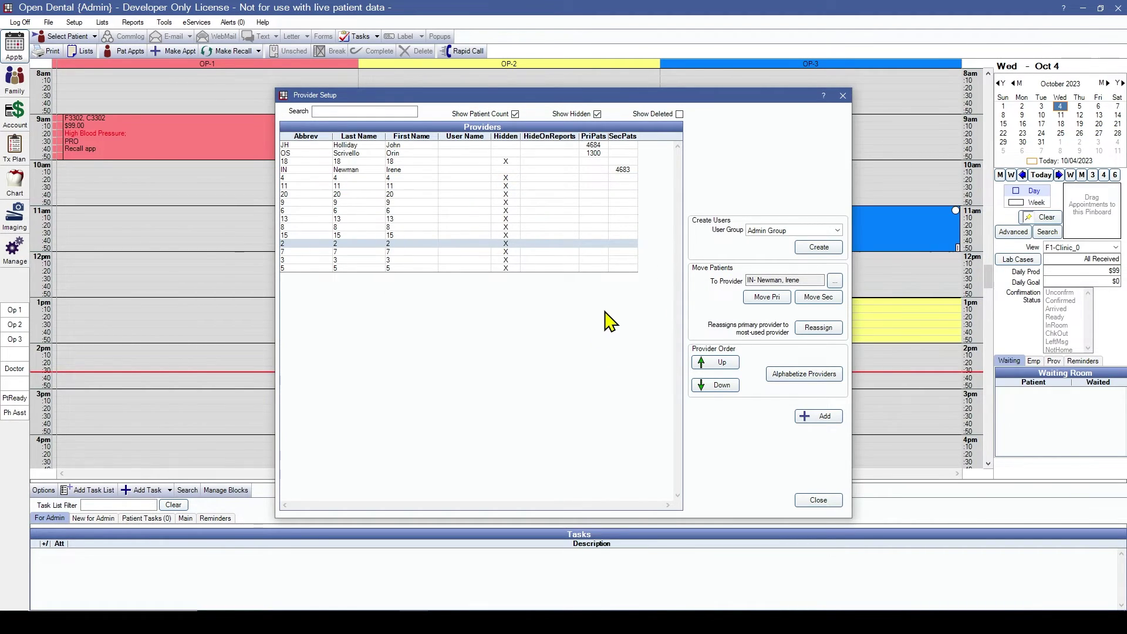
Step: Move provider IN up one place in the provider order, above 18
left_click(626, 169)
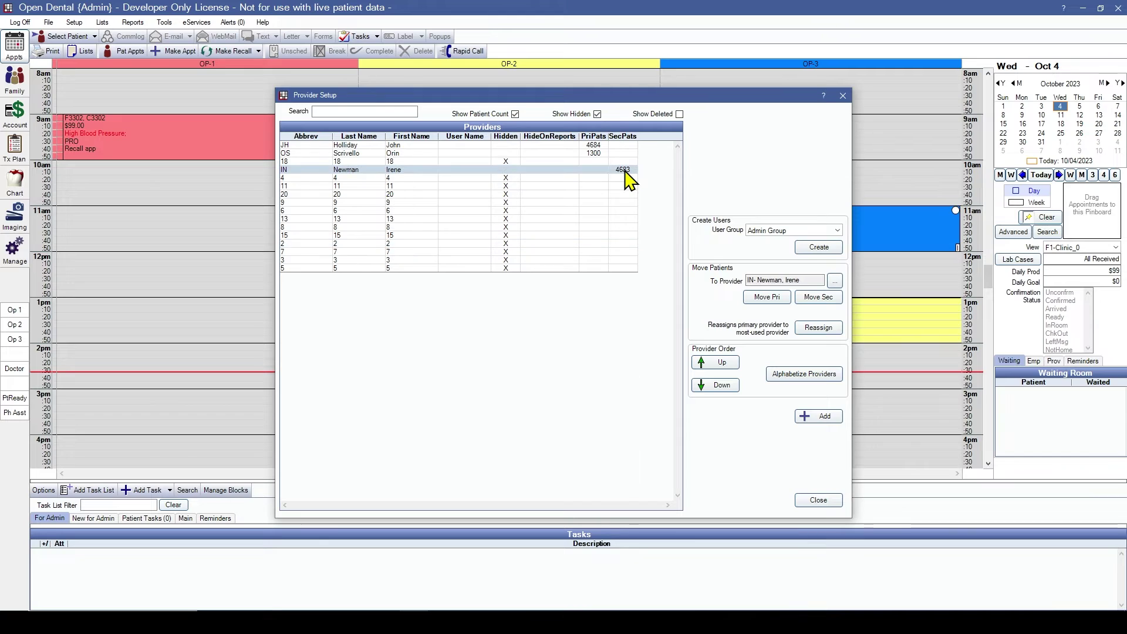
left_click(721, 366)
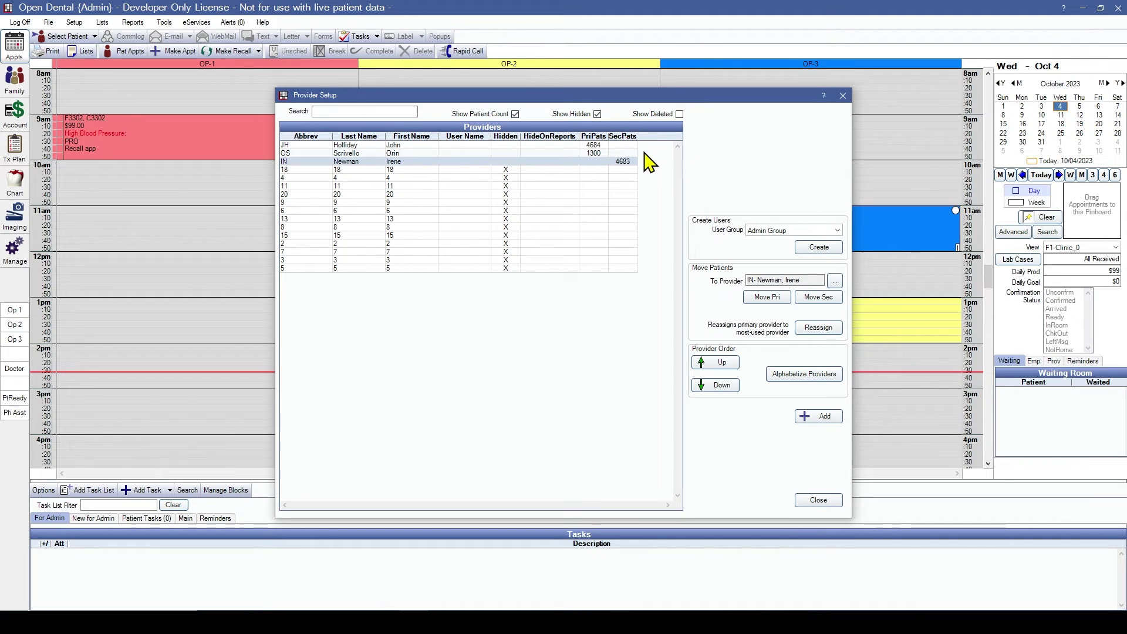
Step: Close Provider Setup to return to the October 4 appointment schedule
left_click(818, 501)
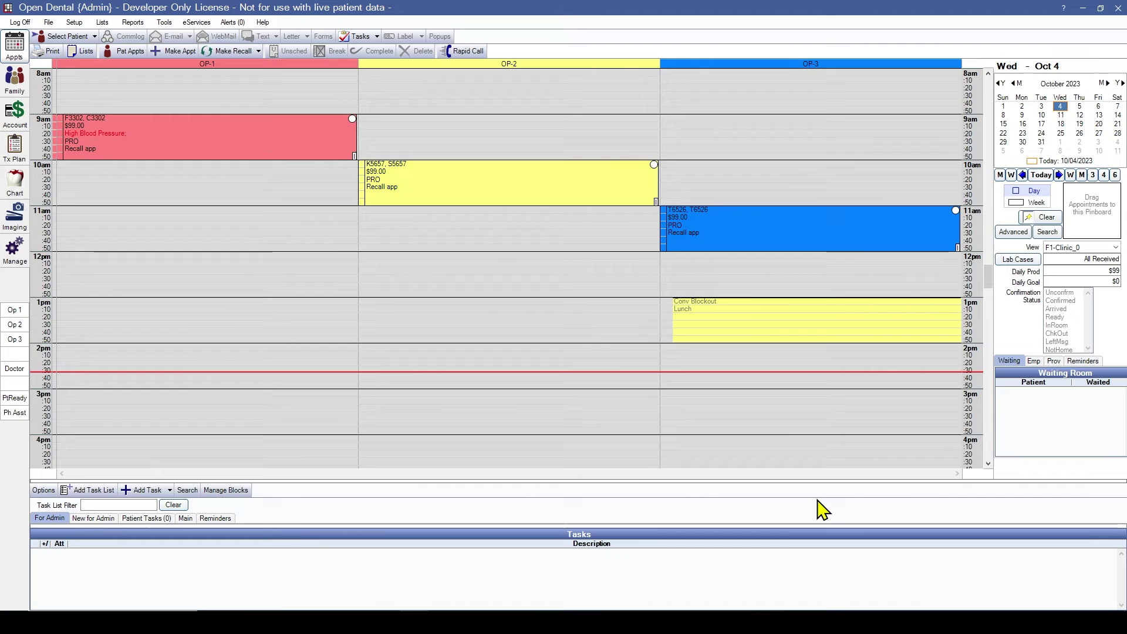